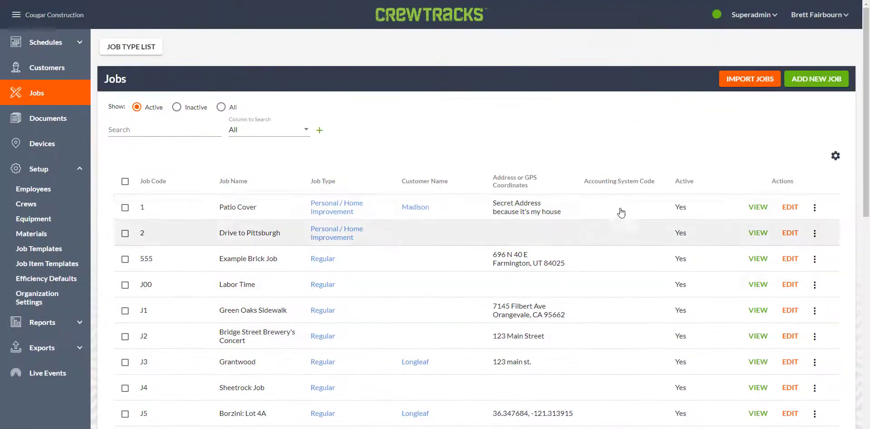
# Step: Hide the Job Type column in the jobs list and show it again
pyautogui.click(835, 156)
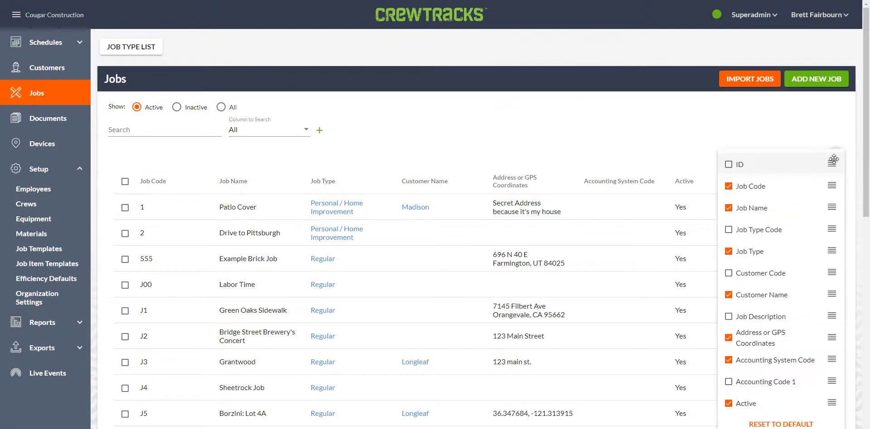
pyautogui.click(752, 251)
pyautogui.click(521, 131)
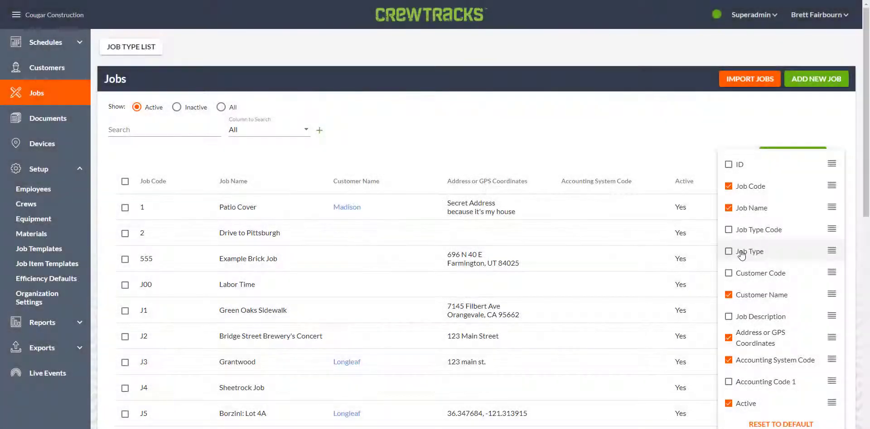
pyautogui.click(729, 252)
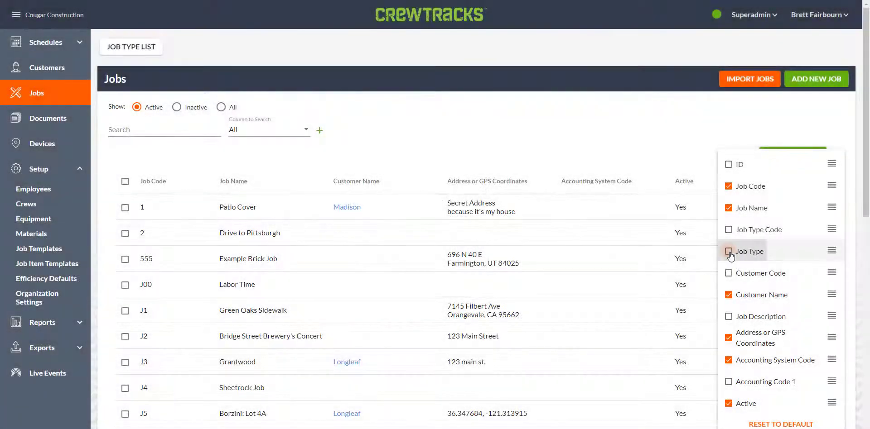
pyautogui.click(729, 252)
pyautogui.click(498, 119)
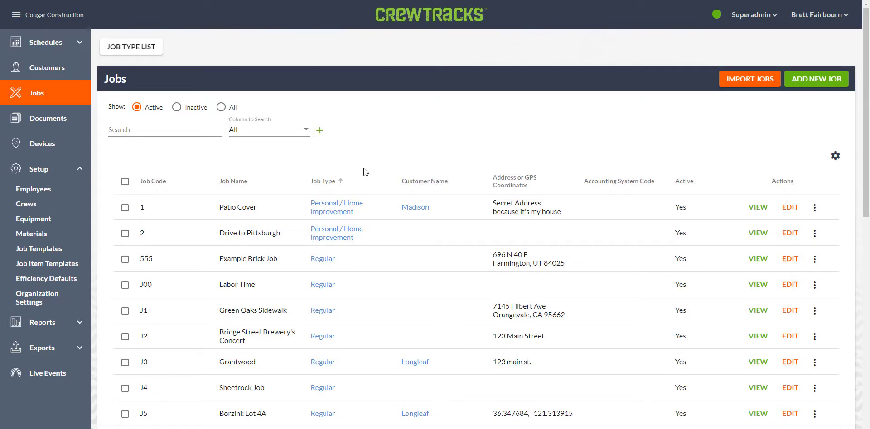
# Step: Add a job type named Scaffolding to the job type list and return to the job list
pyautogui.click(132, 48)
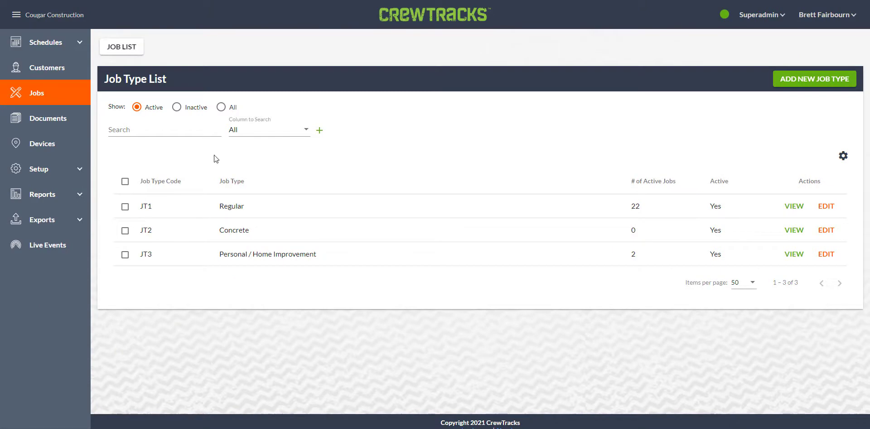
pyautogui.click(791, 87)
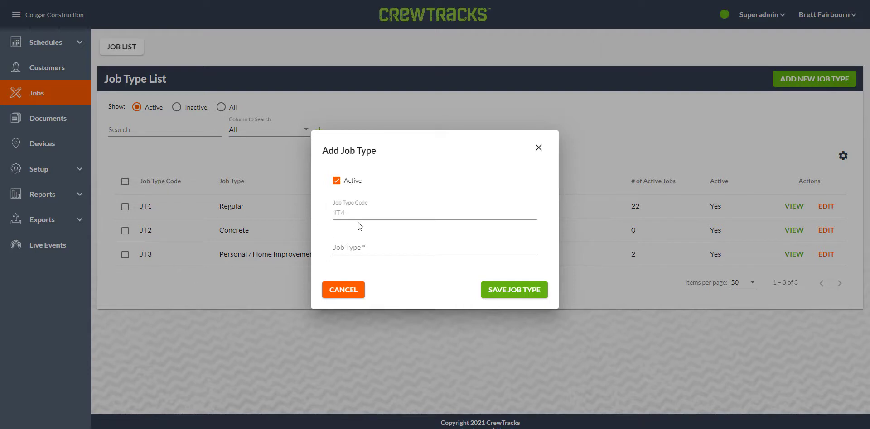
pyautogui.click(367, 248)
pyautogui.write('Scaffolding')
pyautogui.click(501, 285)
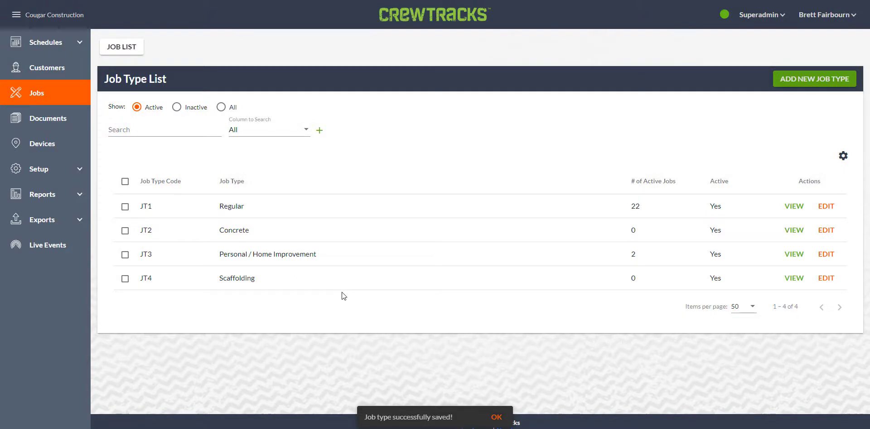
pyautogui.click(119, 50)
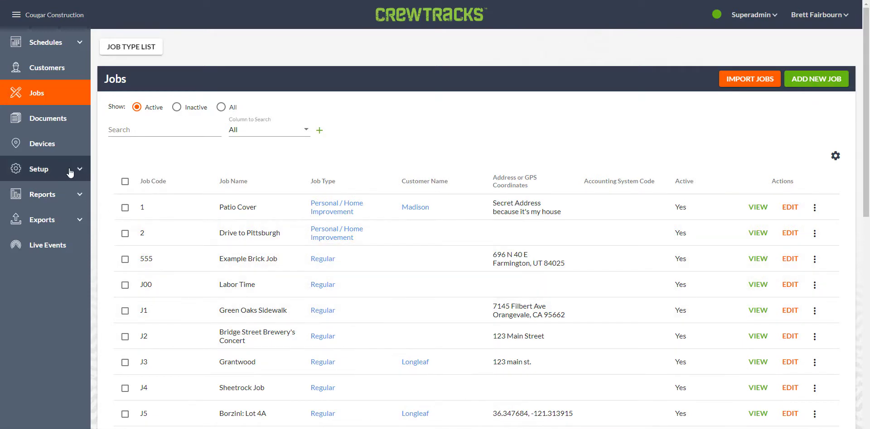
# Step: Start a new job template and name it Scaffolding
pyautogui.click(71, 172)
pyautogui.click(45, 251)
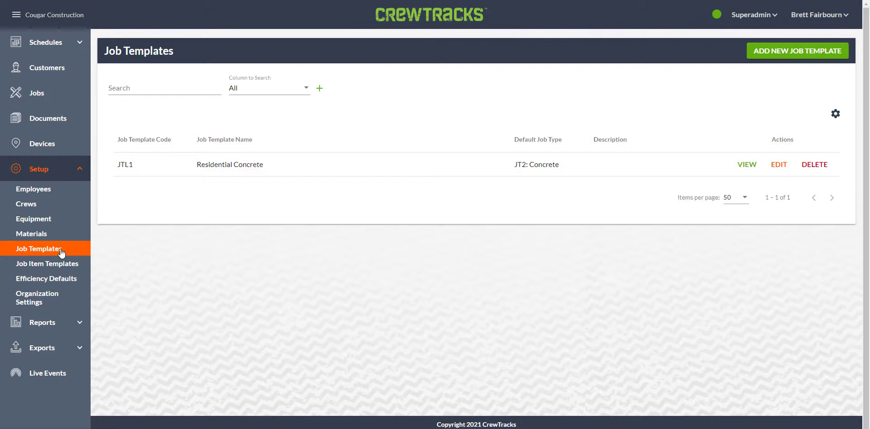
pyautogui.click(792, 55)
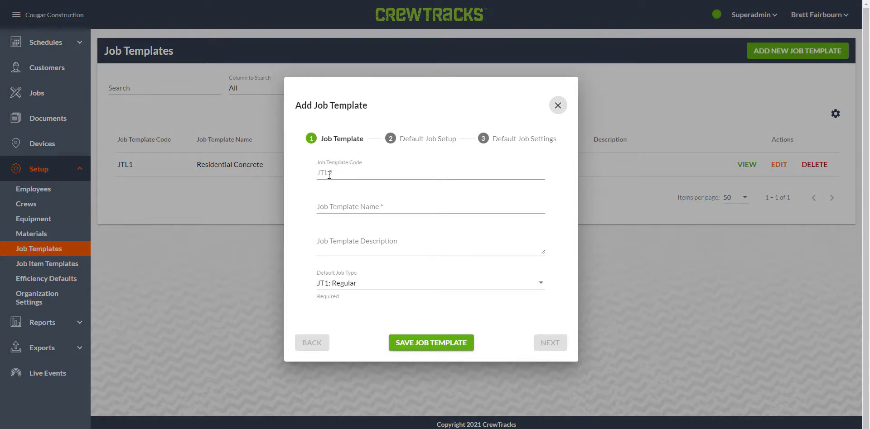
pyautogui.click(349, 208)
pyautogui.write('Sca')
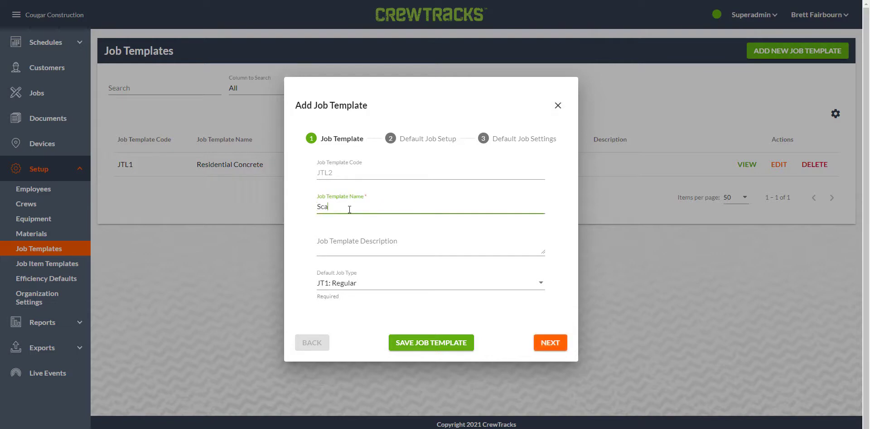
pyautogui.write('ffolding Jobs')
pyautogui.press('BackSpace')
pyautogui.press('BackSpace')
# Step: Set the template's default job type to JT4: Scaffolding and its default customer to C1: Madison
pyautogui.click(393, 286)
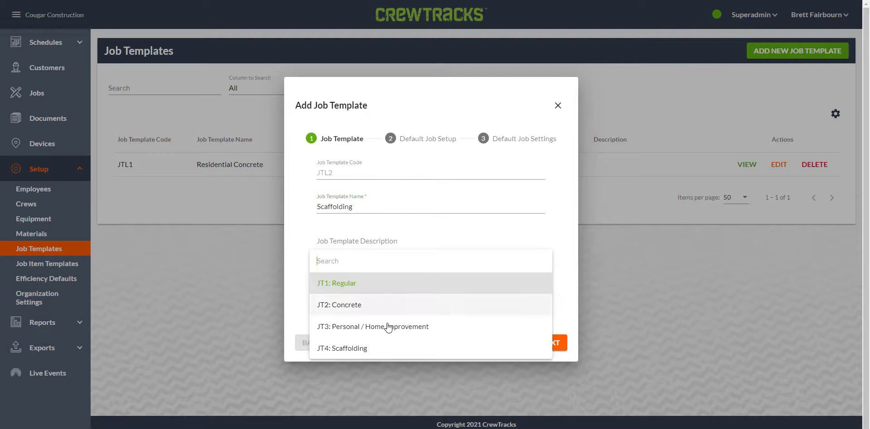
pyautogui.click(379, 348)
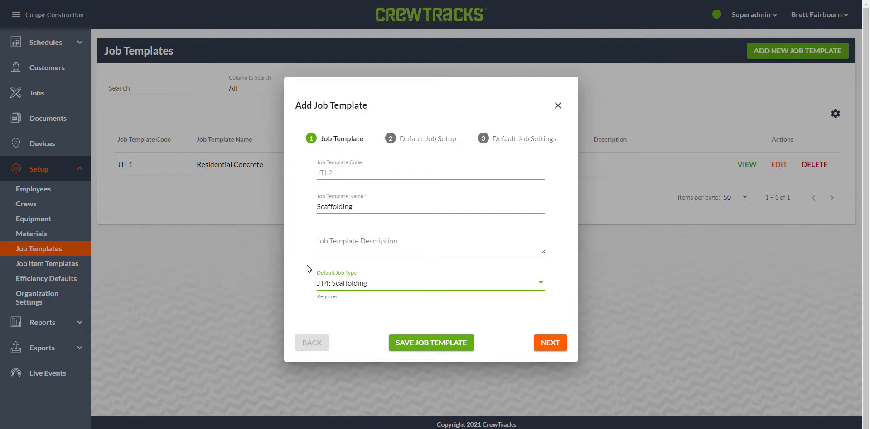
pyautogui.click(544, 347)
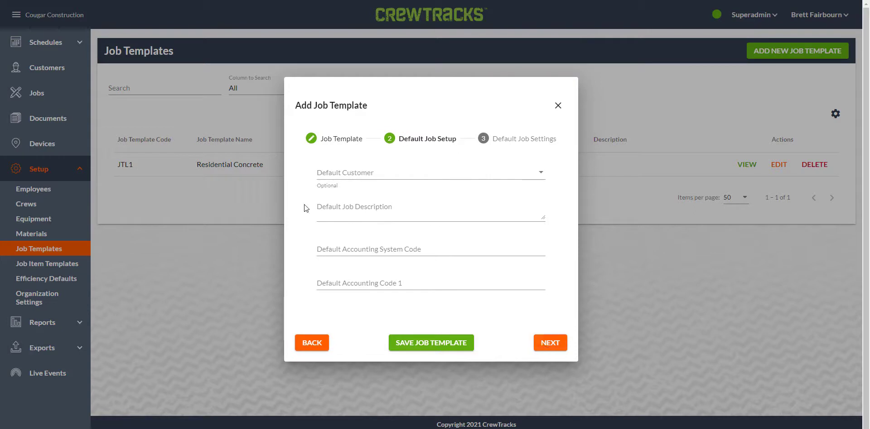
pyautogui.click(404, 177)
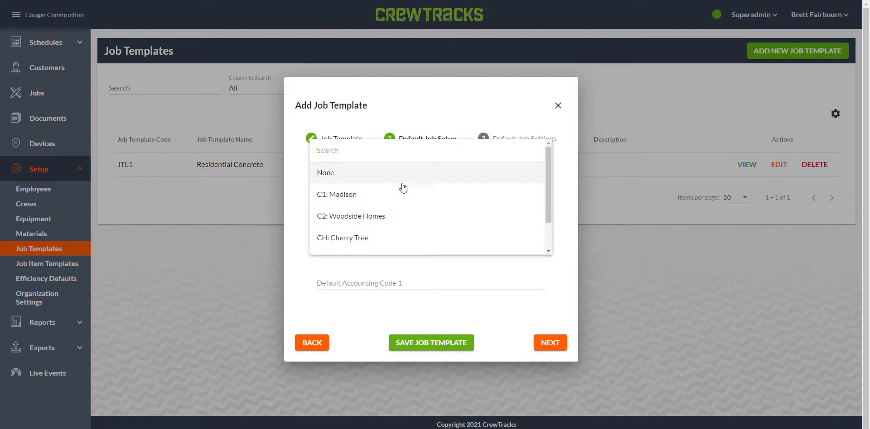
pyautogui.click(372, 202)
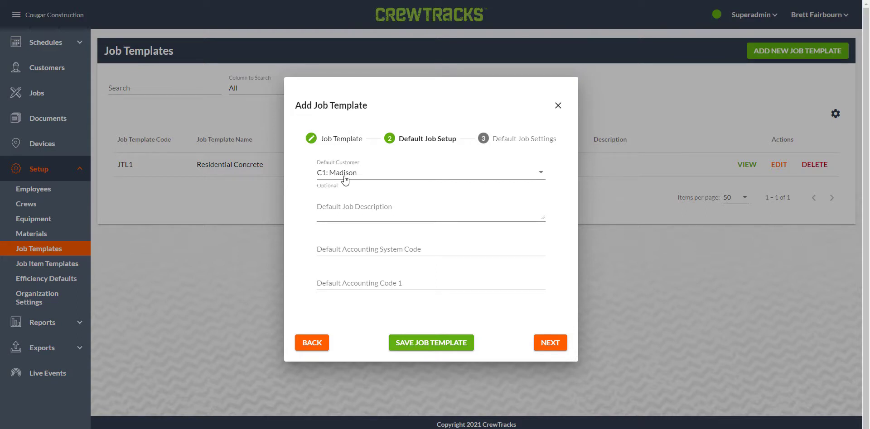
# Step: Go back to the template's basic details and rename it as Madison
pyautogui.click(314, 345)
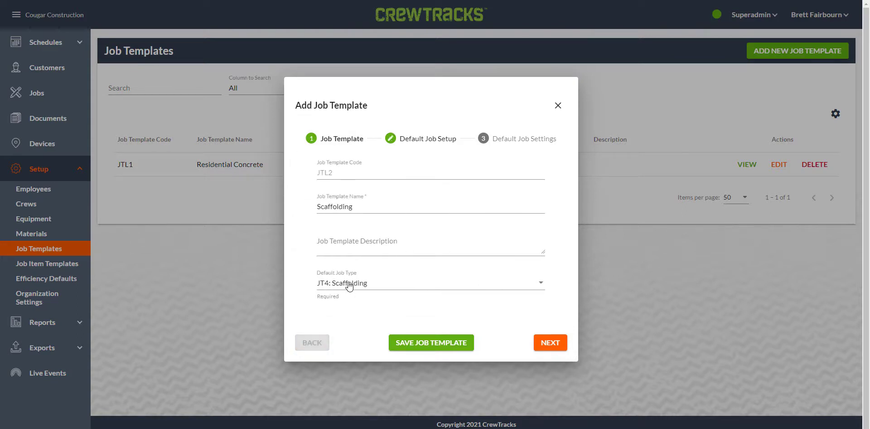
pyautogui.doubleClick(350, 208)
pyautogui.write('Mado')
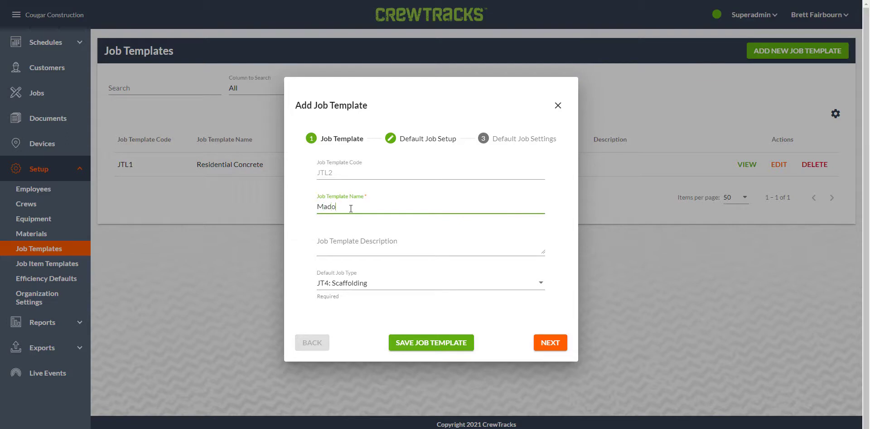
pyautogui.write('ison')
pyautogui.click(550, 342)
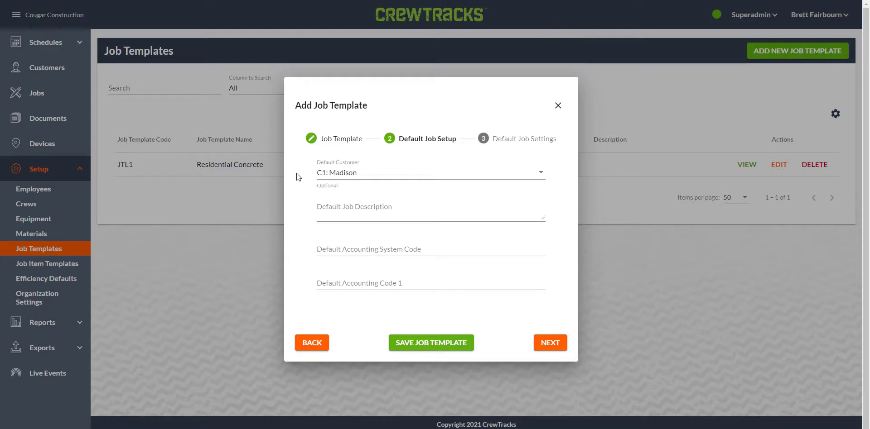
# Step: Rename the job template as Scaffolding and save it with both schedule-setting exemptions left off
pyautogui.click(312, 343)
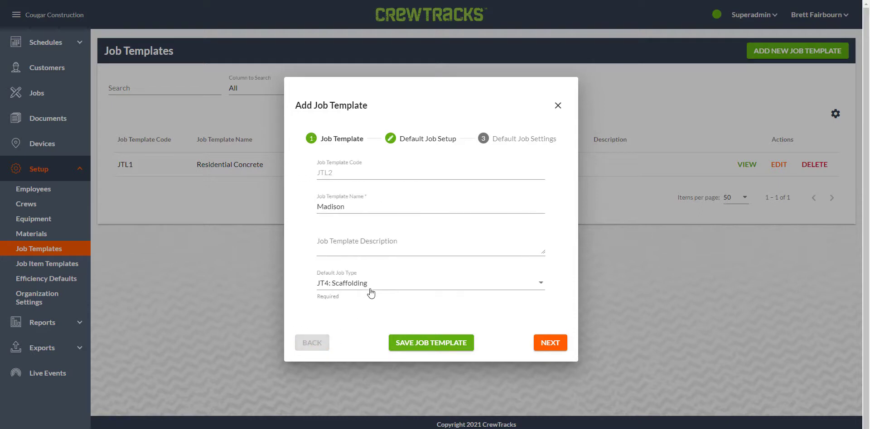
pyautogui.doubleClick(353, 207)
pyautogui.write('Sc')
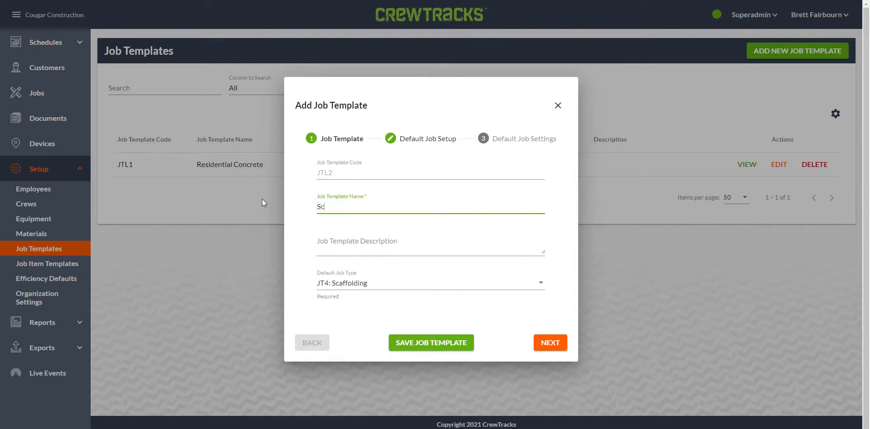
pyautogui.write('affolding')
pyautogui.click(550, 344)
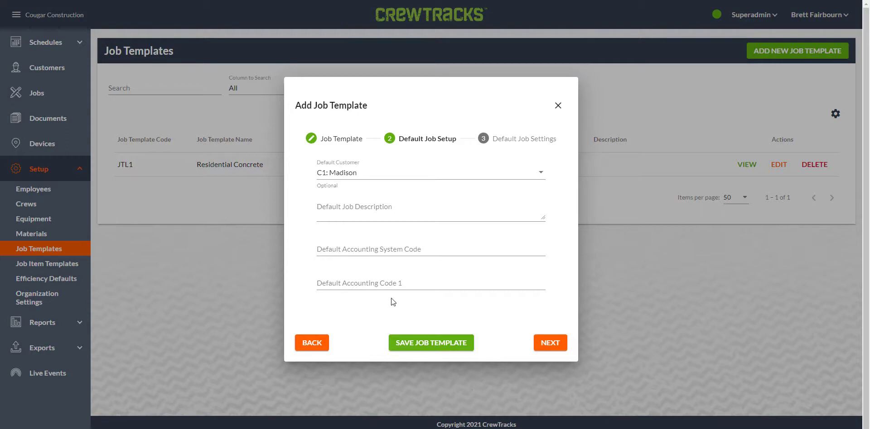
pyautogui.click(543, 346)
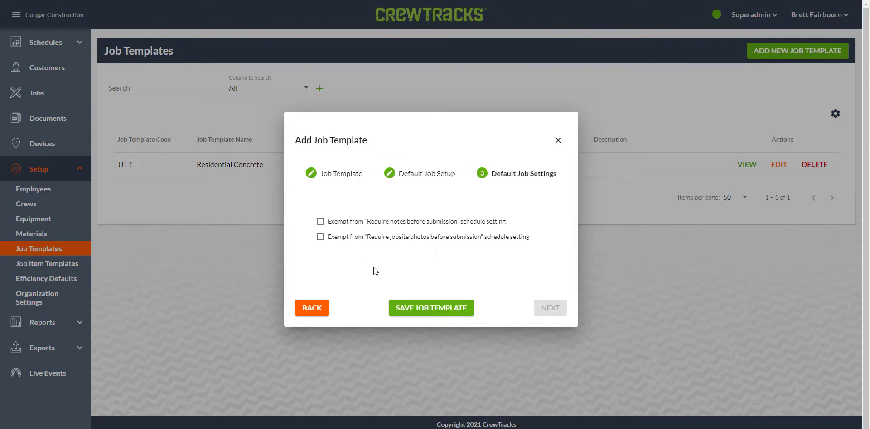
pyautogui.click(427, 312)
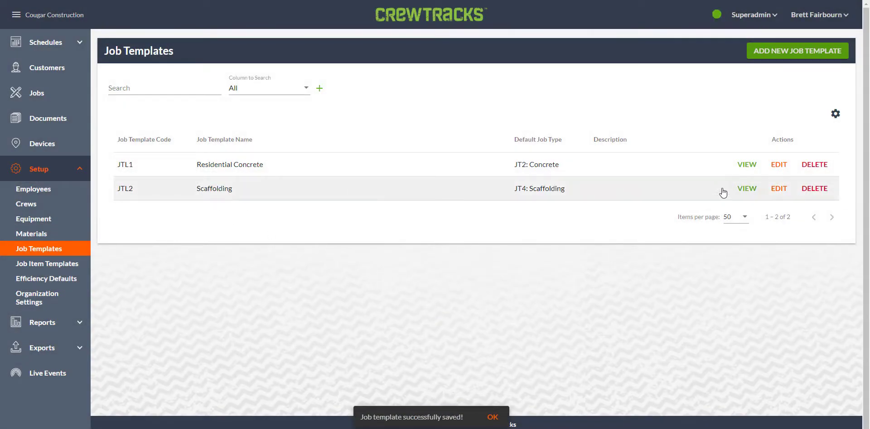
# Step: Open the Scaffolding job template and select Mob / Demob / Training / Prep, Travel, Shoring Erection and Scaffold Erection from the item templates
pyautogui.click(746, 188)
pyautogui.scroll(-4, 330, 260)
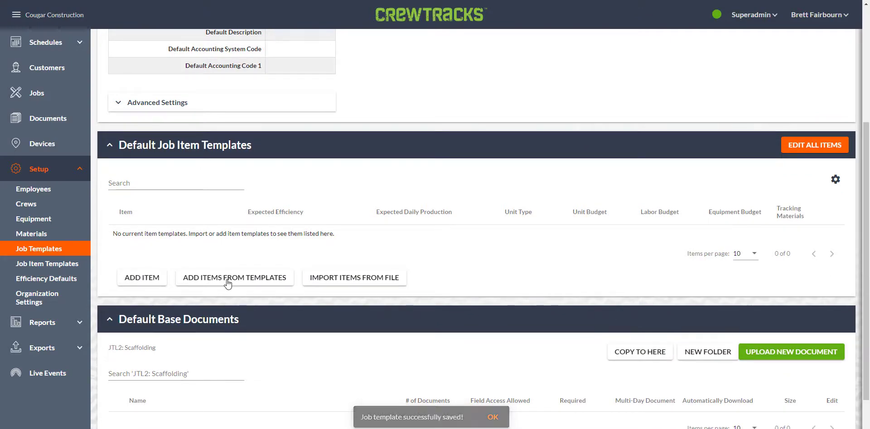
pyautogui.click(227, 283)
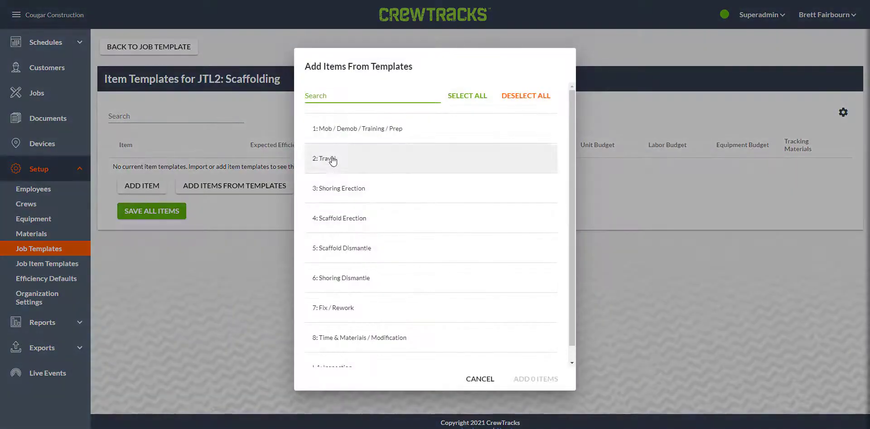
pyautogui.click(335, 131)
pyautogui.click(338, 159)
pyautogui.click(342, 189)
pyautogui.click(344, 220)
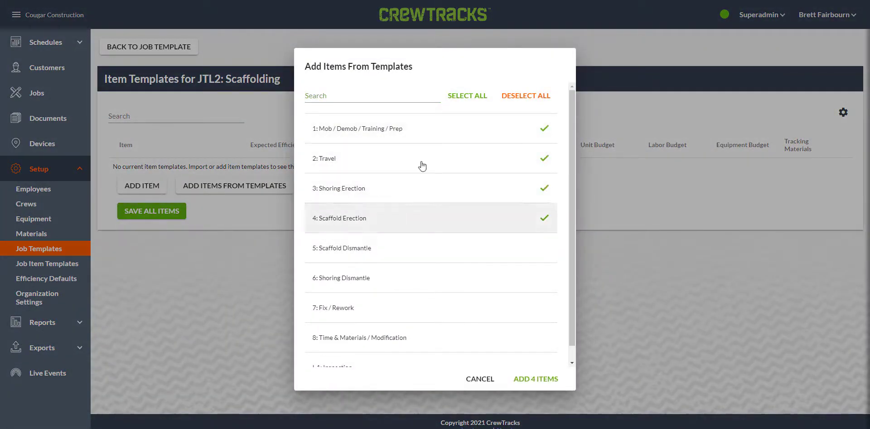
# Step: Select all available item templates, add them to the Scaffolding job template and save the items
pyautogui.click(466, 96)
pyautogui.scroll(-2, 452, 307)
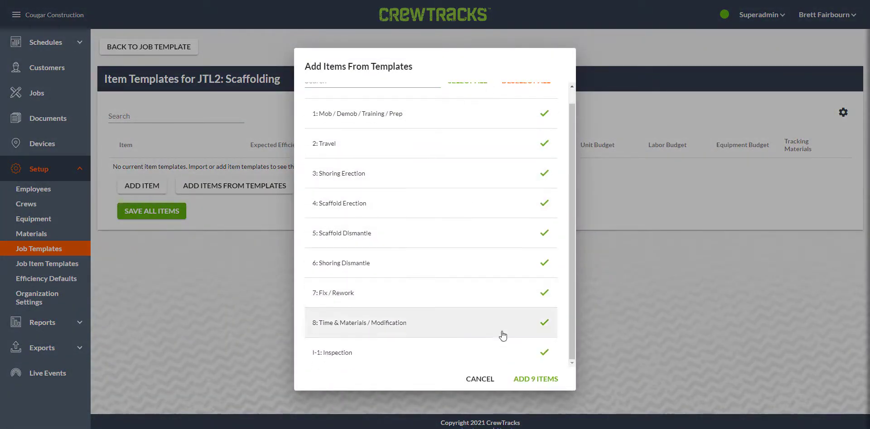
pyautogui.click(537, 380)
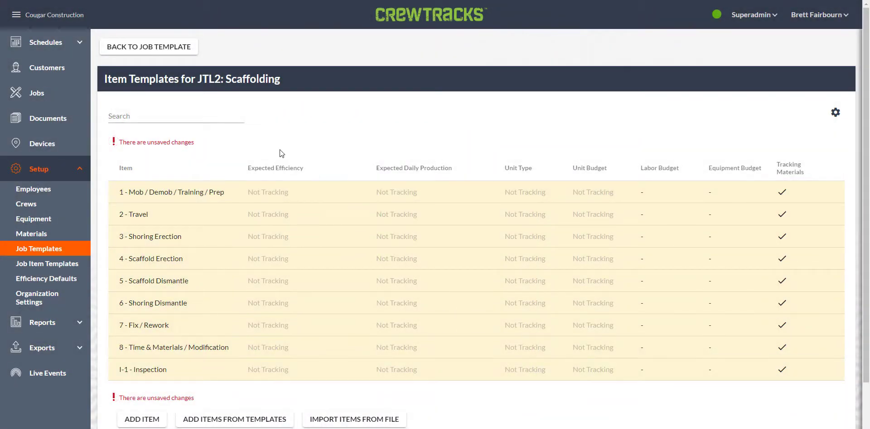
pyautogui.scroll(-1, 231, 130)
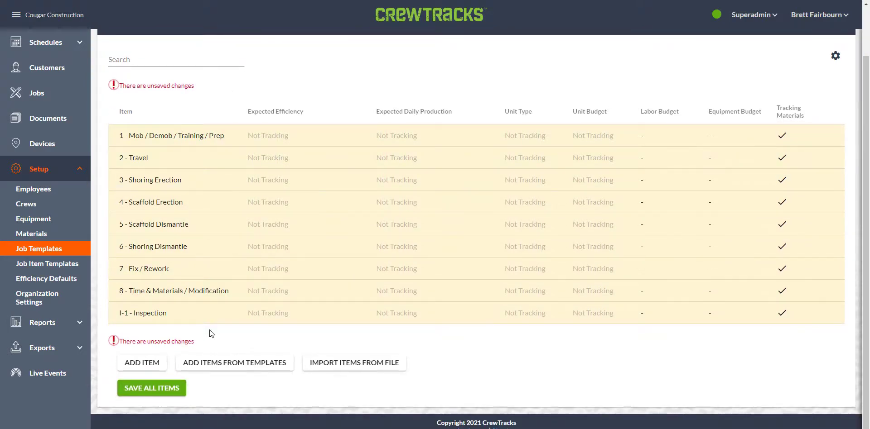
pyautogui.click(159, 394)
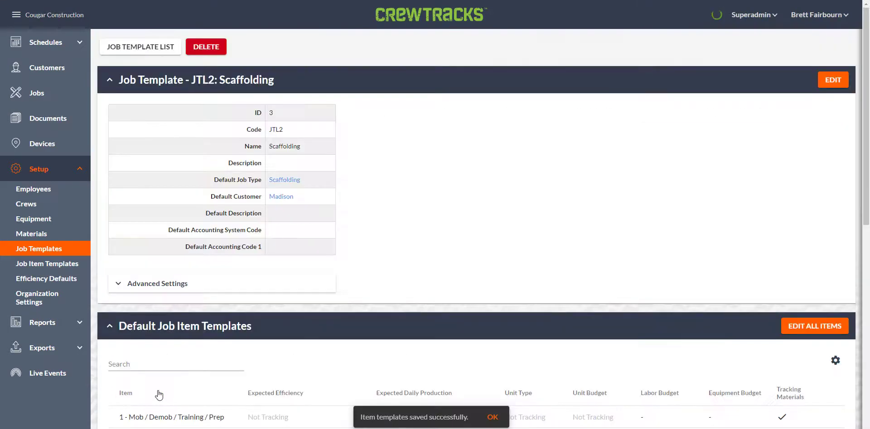
# Step: Copy Scaffold Inspection 'Caution Tag'.pdf from the J12 Scaffolding Job folder into the template's default base documents, with only field access allowed
pyautogui.scroll(-8, 159, 395)
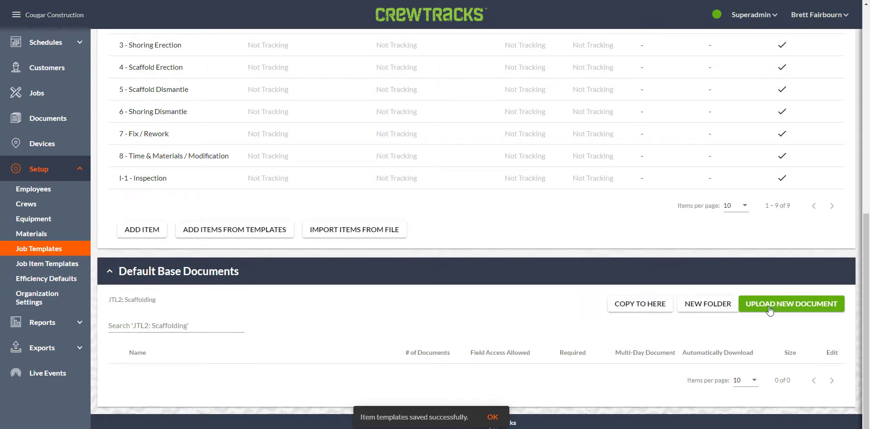
pyautogui.click(619, 309)
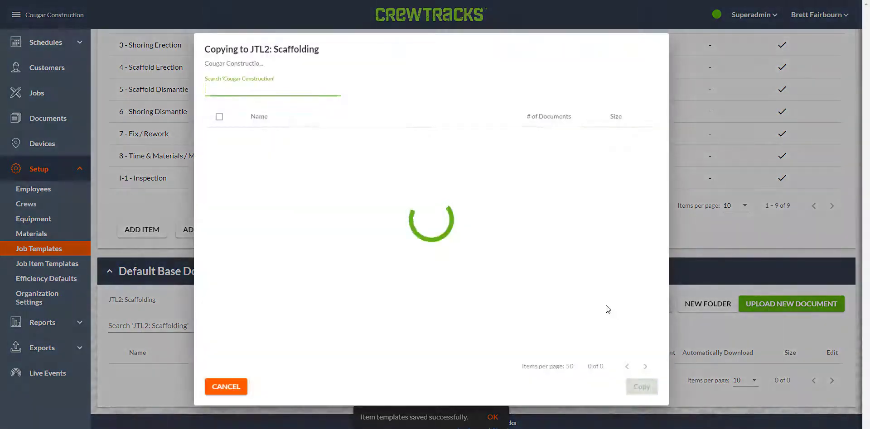
pyautogui.click(262, 249)
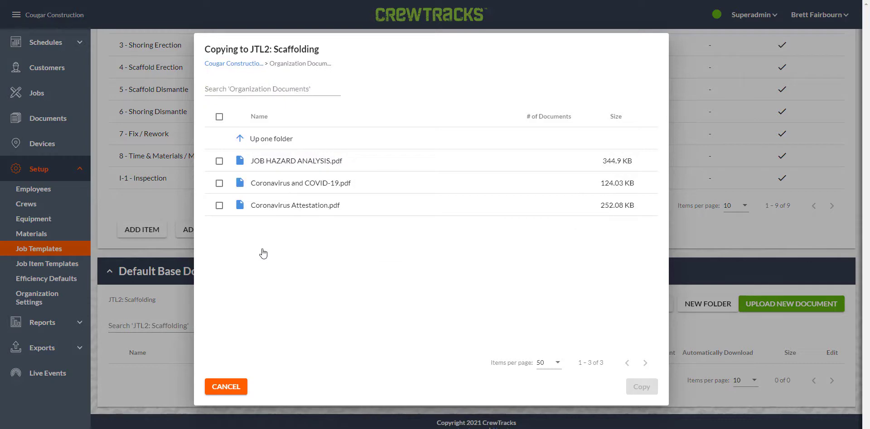
pyautogui.click(240, 141)
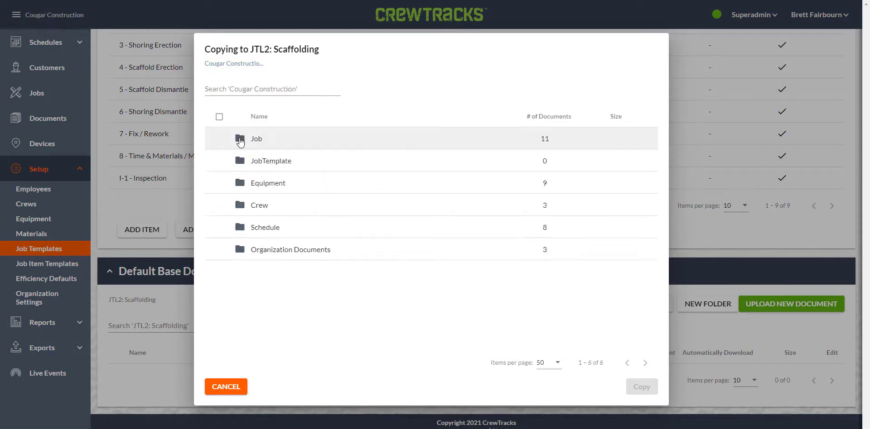
pyautogui.click(240, 140)
pyautogui.click(267, 250)
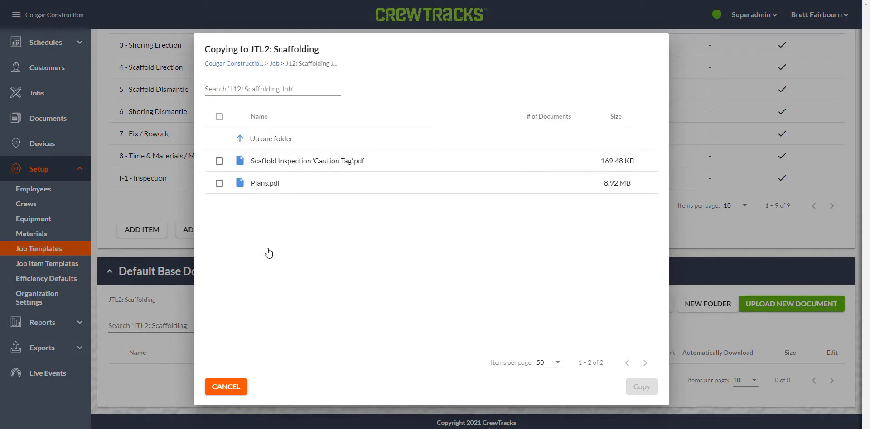
pyautogui.click(220, 163)
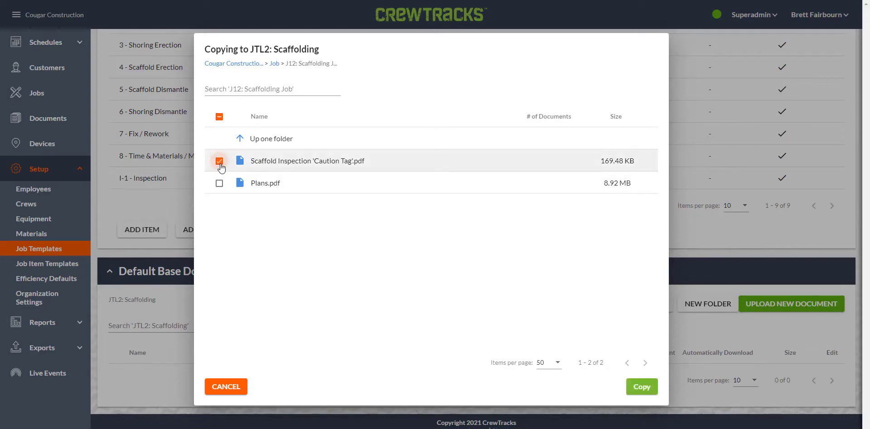
pyautogui.click(629, 387)
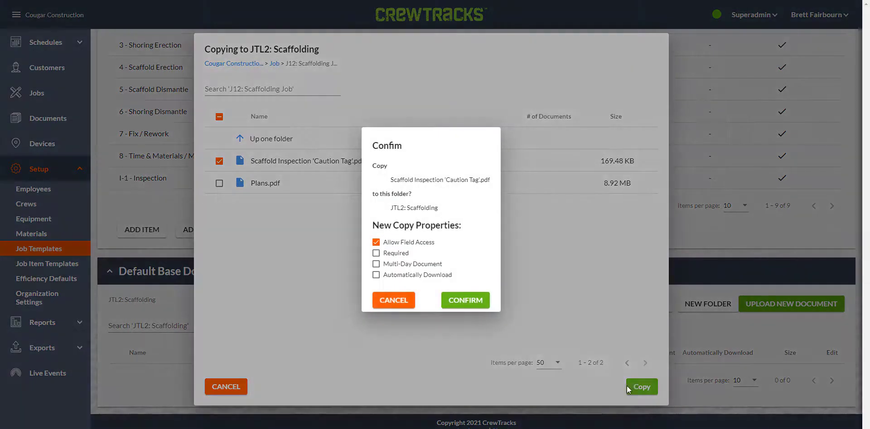
pyautogui.click(462, 303)
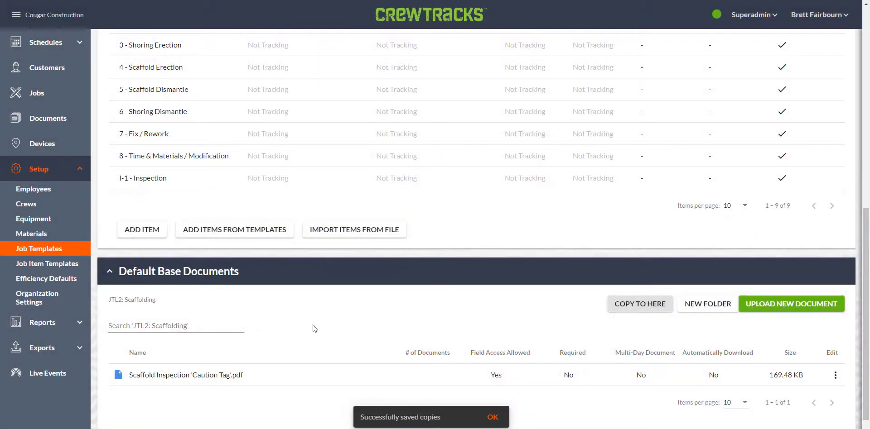
pyautogui.scroll(2, 313, 326)
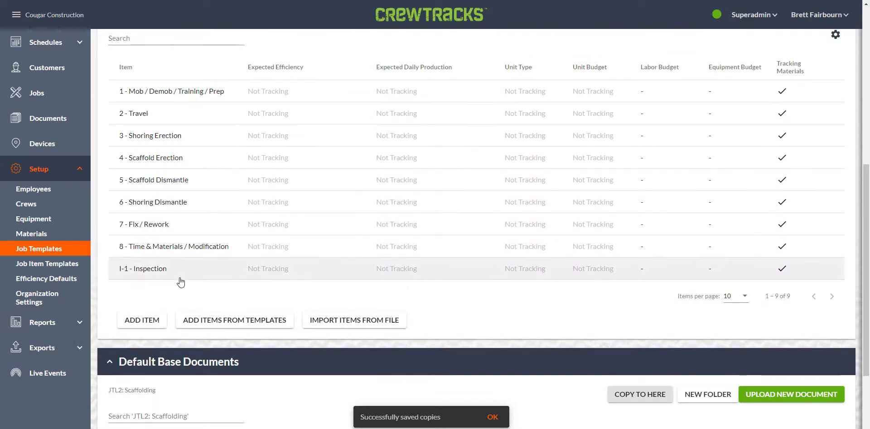
pyautogui.scroll(-2, 181, 283)
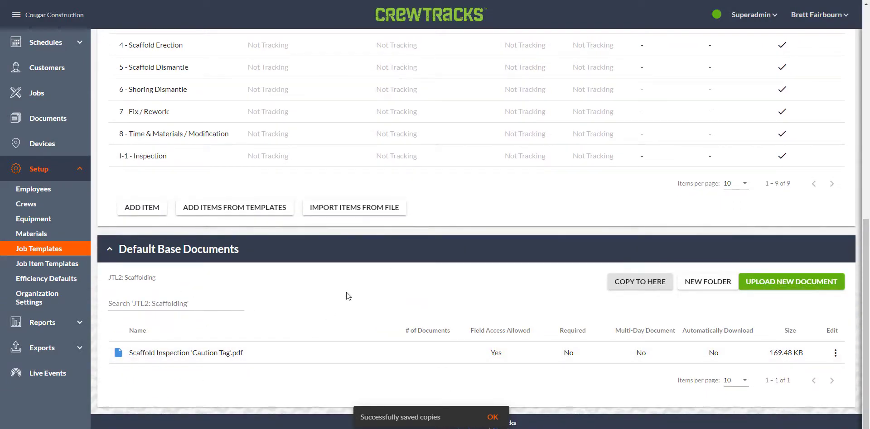
# Step: Start a new job based on the JTL2: Scaffolding job template and proceed to its job information
pyautogui.click(40, 96)
pyautogui.click(812, 86)
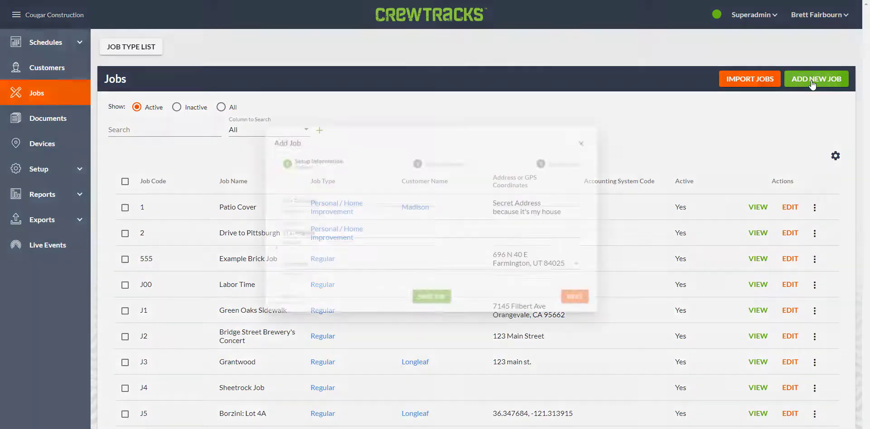
pyautogui.click(367, 195)
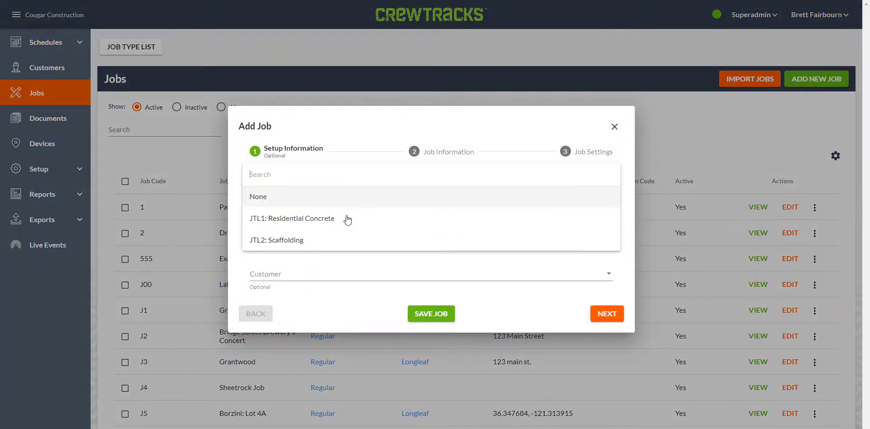
pyautogui.click(318, 243)
pyautogui.click(435, 314)
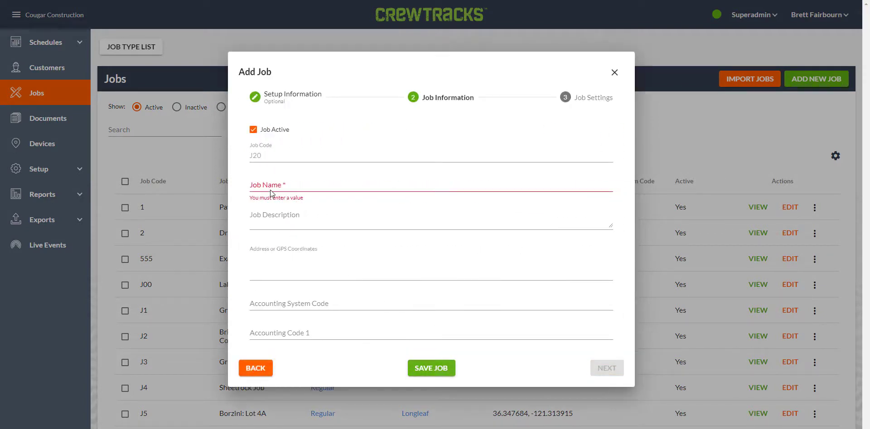
# Step: Name the new job City Hall Restoration and save it with both schedule-setting exemptions left off
pyautogui.click(322, 185)
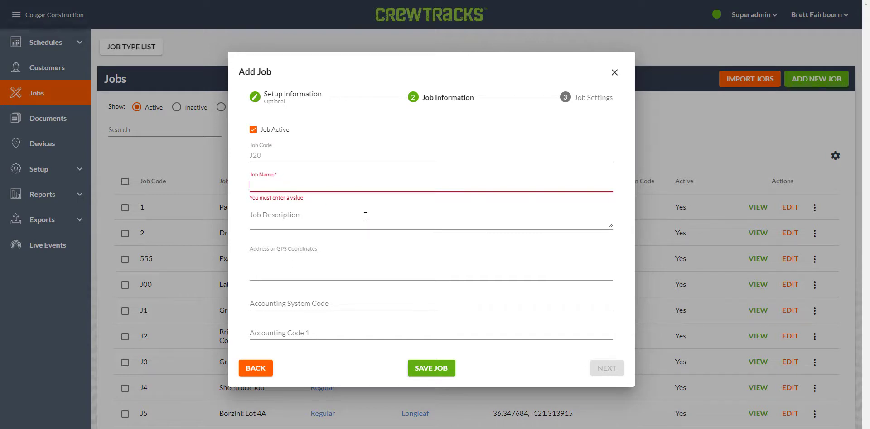
pyautogui.write('City Hall Re')
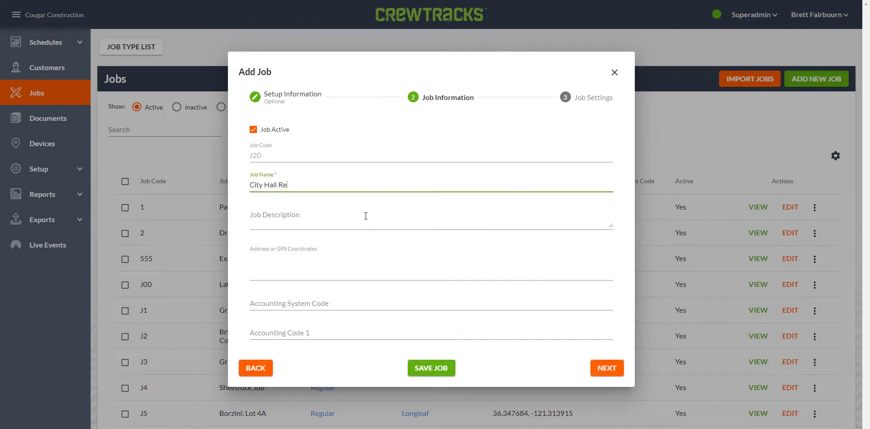
pyautogui.write('storation')
pyautogui.click(606, 368)
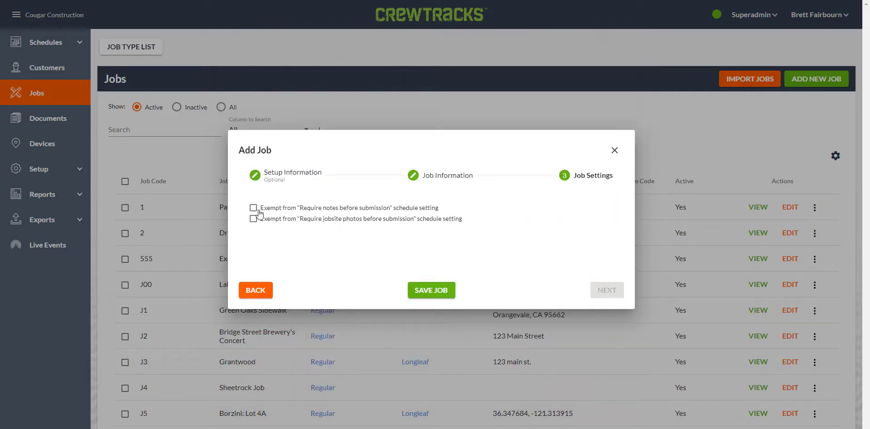
pyautogui.click(426, 292)
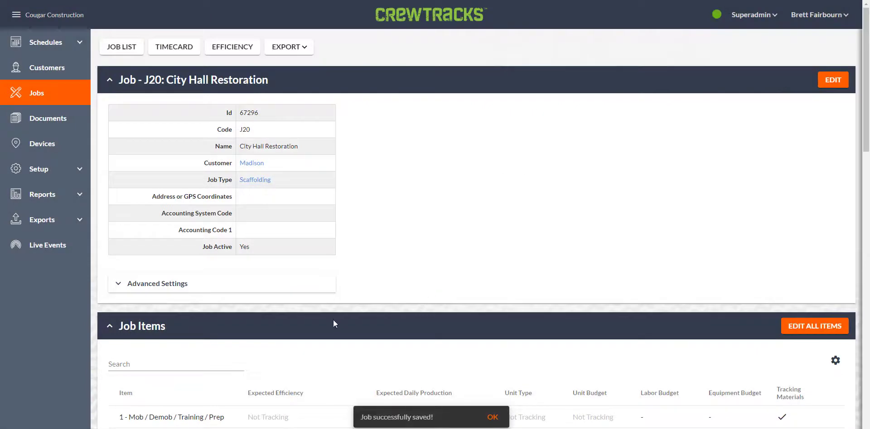
# Step: Review the new job's items, base documents and basic details against the Scaffolding template
pyautogui.scroll(-7, 287, 250)
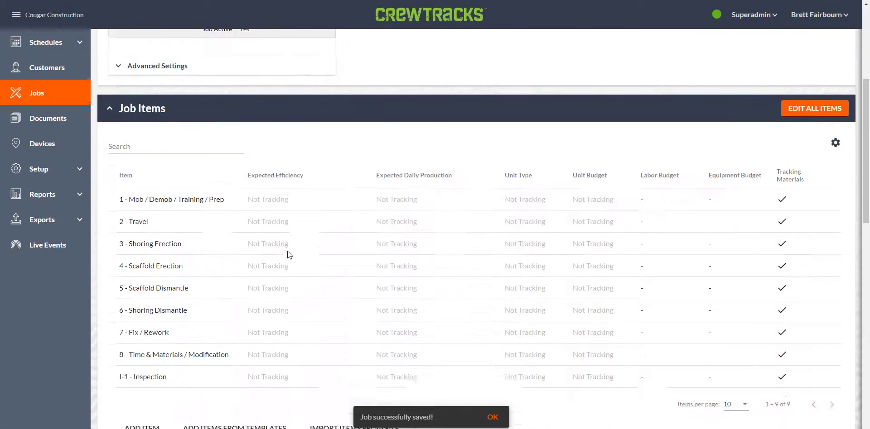
pyautogui.scroll(-3, 281, 290)
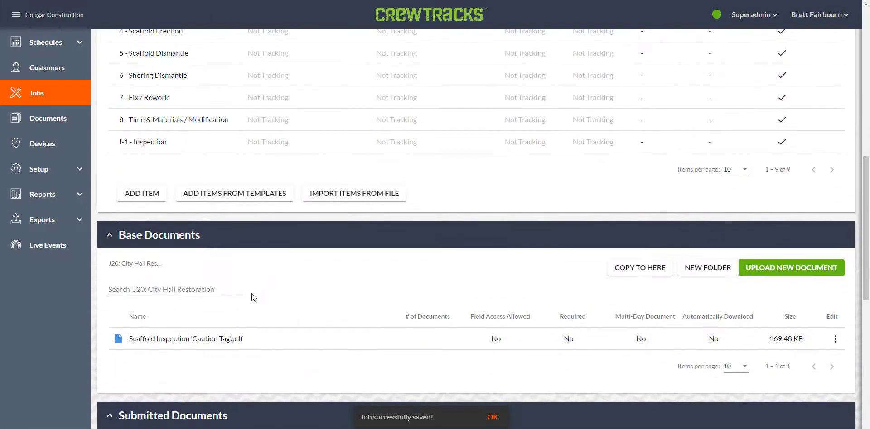
pyautogui.scroll(-3, 204, 317)
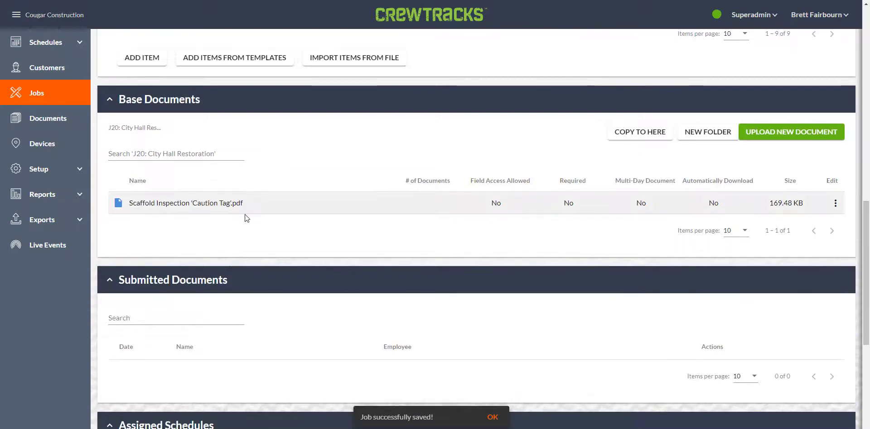
pyautogui.scroll(-3, 301, 272)
pyautogui.scroll(4, 303, 274)
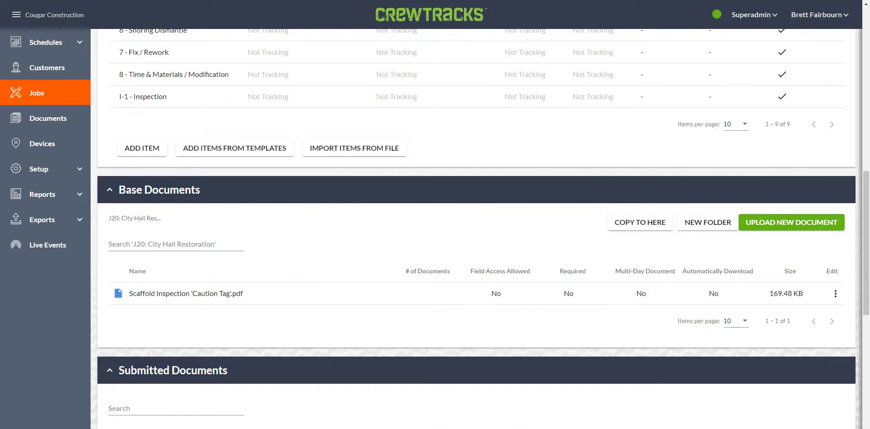
pyautogui.scroll(10, 319, 342)
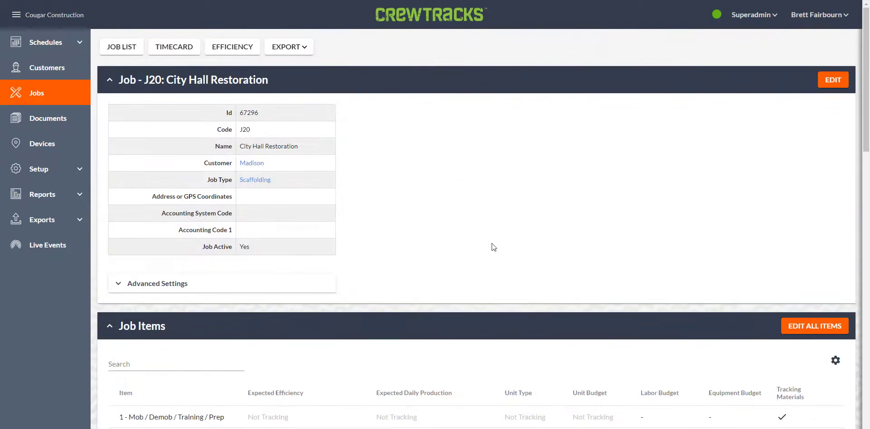
# Step: Change the City Hall Restoration job's customer to Cherry Tree, fill in the job's street address and save the job
pyautogui.click(829, 83)
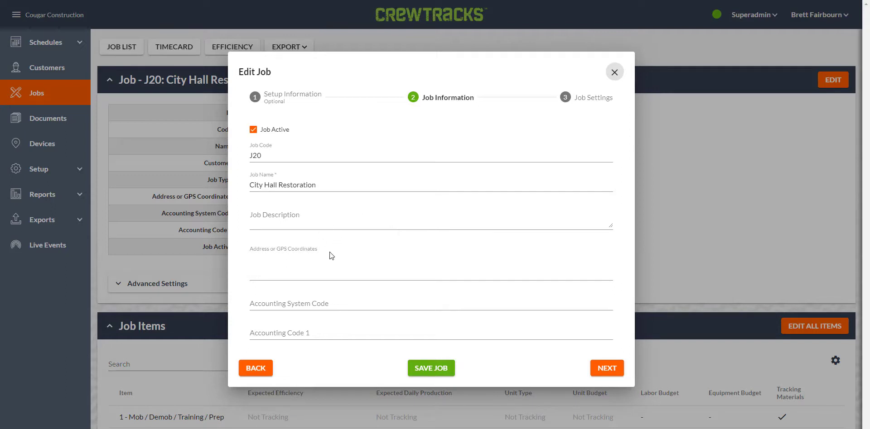
pyautogui.click(274, 97)
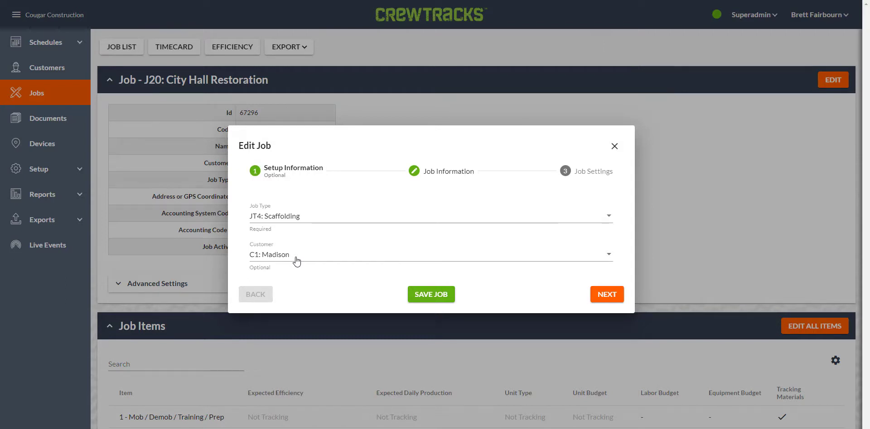
pyautogui.click(296, 262)
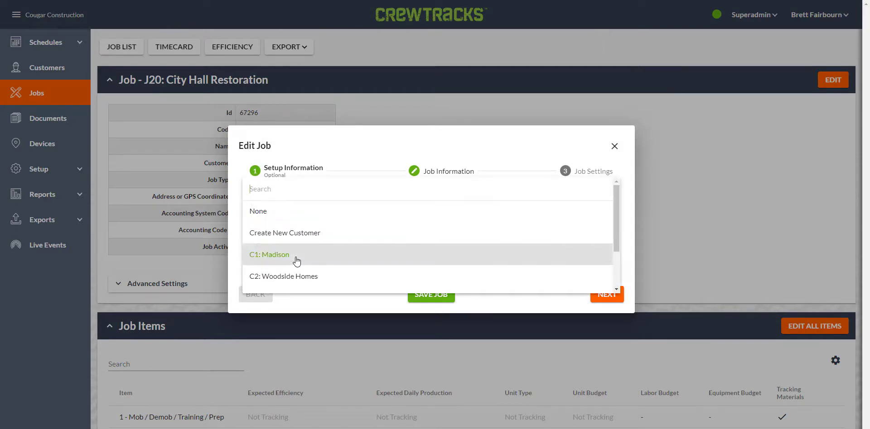
pyautogui.scroll(-2, 295, 258)
pyautogui.click(285, 240)
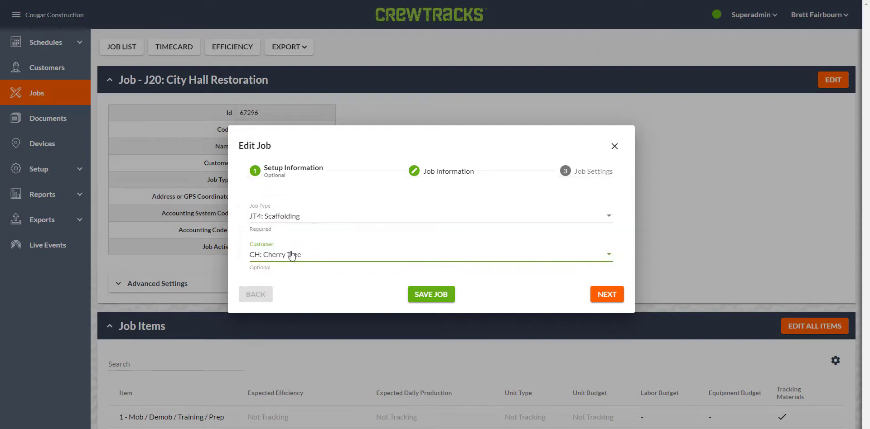
pyautogui.click(425, 297)
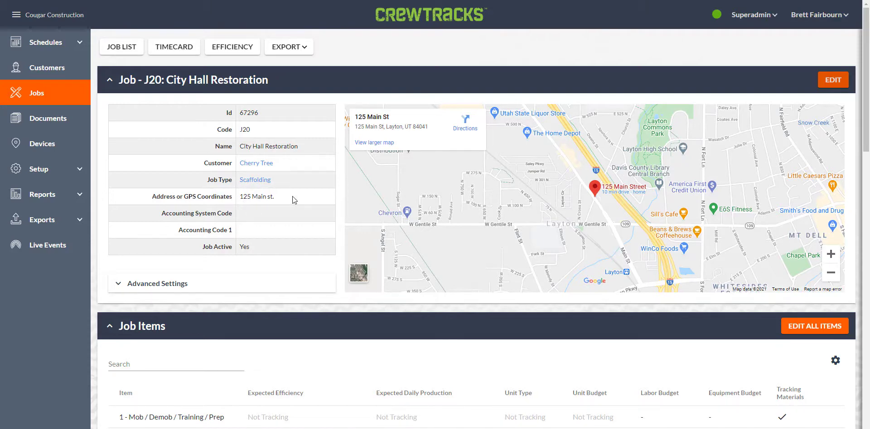
# Step: Search the active jobs by the Job Type column for "scaff"
pyautogui.click(37, 96)
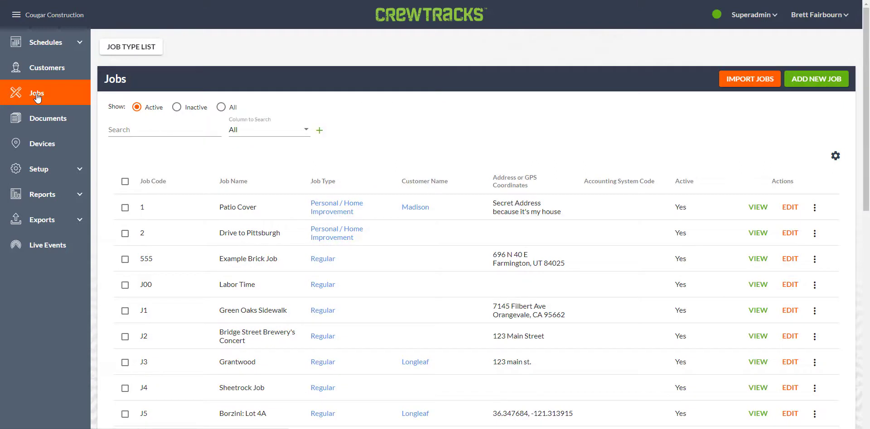
pyautogui.click(270, 131)
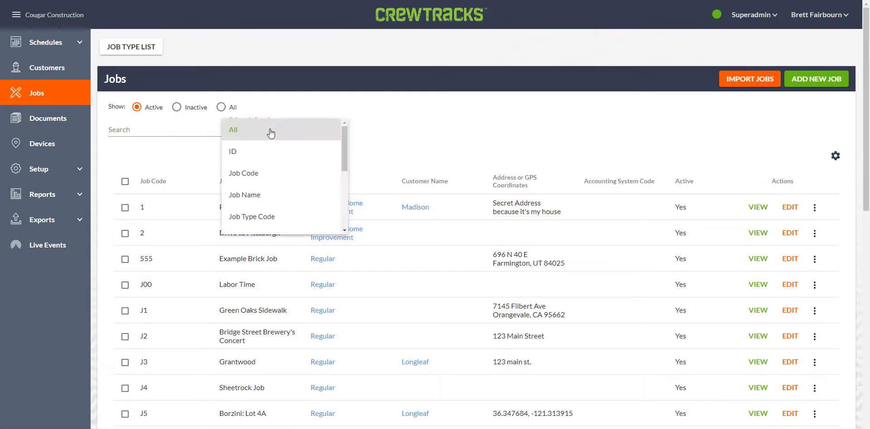
pyautogui.scroll(-1, 272, 214)
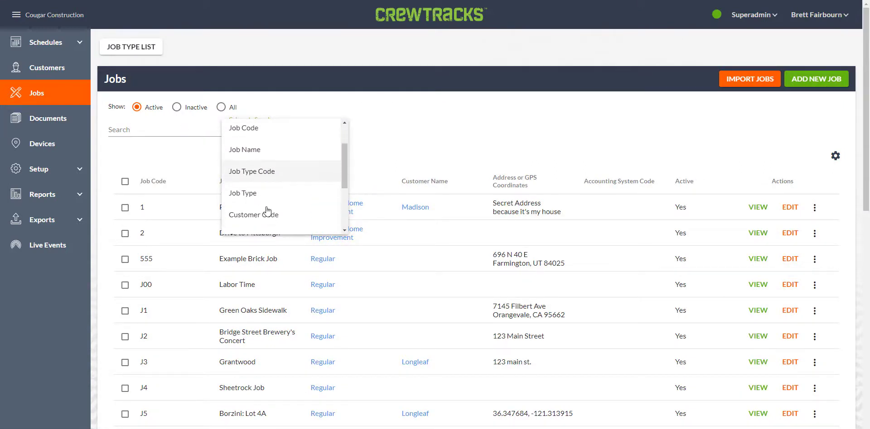
pyautogui.click(260, 194)
pyautogui.click(173, 128)
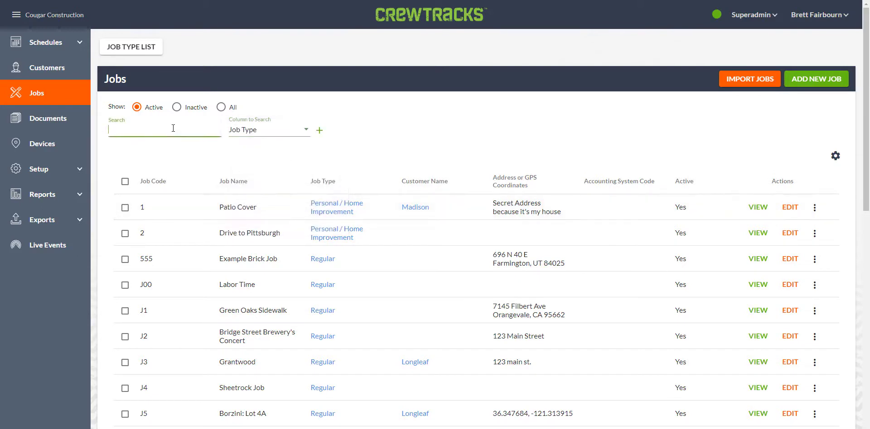
pyautogui.write('scaff')
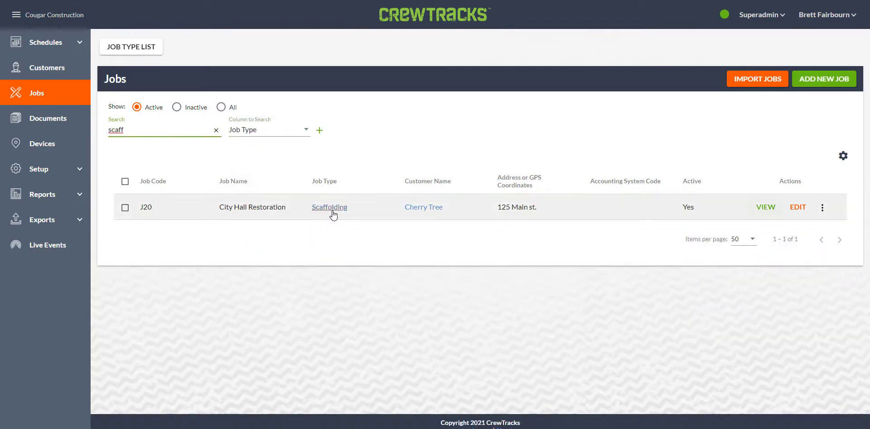
# Step: Clear the job search and look over the job types in the full list of active jobs
pyautogui.click(216, 130)
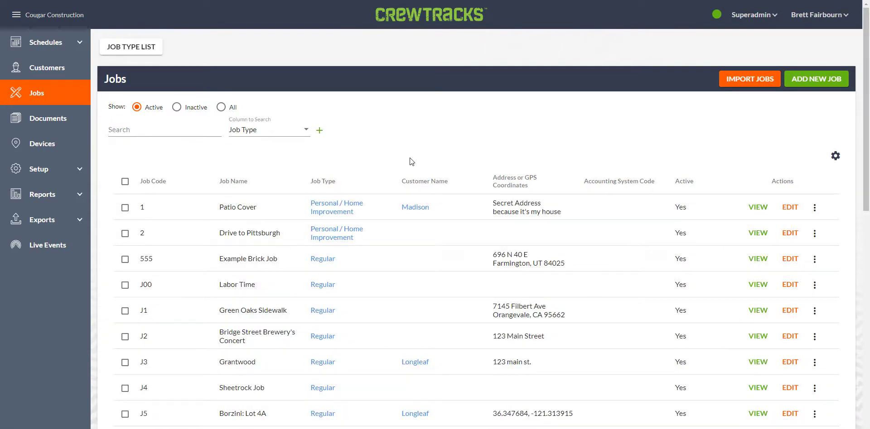
pyautogui.scroll(-1, 420, 174)
pyautogui.scroll(-1, 420, 177)
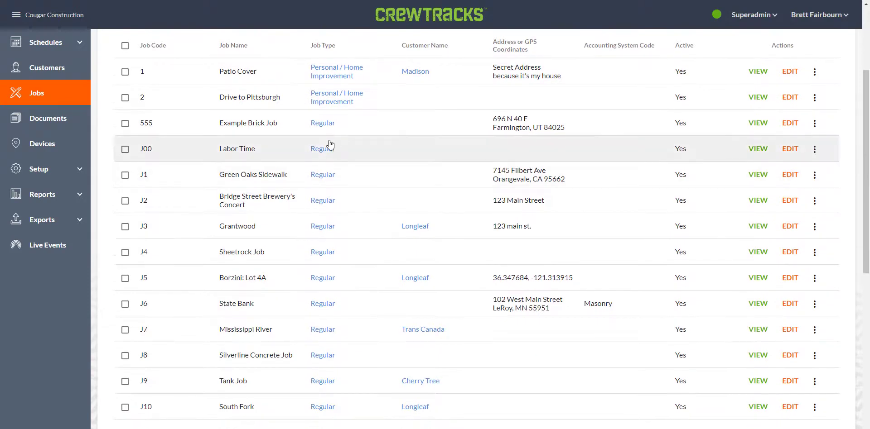
pyautogui.scroll(3, 326, 282)
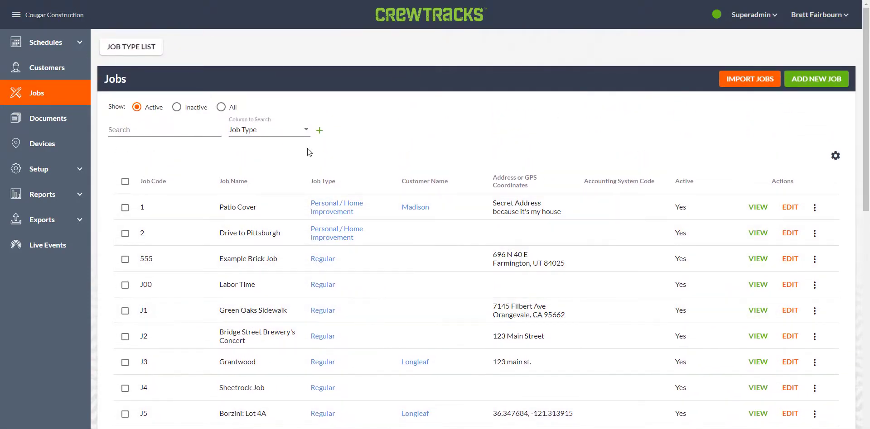
pyautogui.scroll(-2, 306, 159)
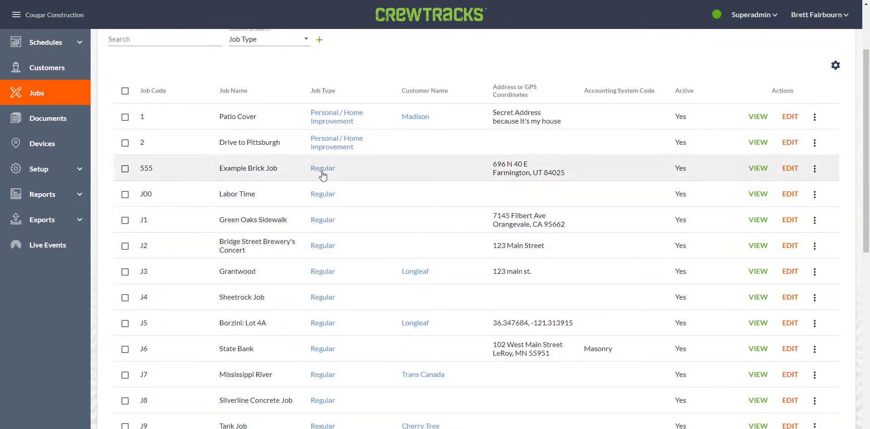
pyautogui.scroll(1, 332, 78)
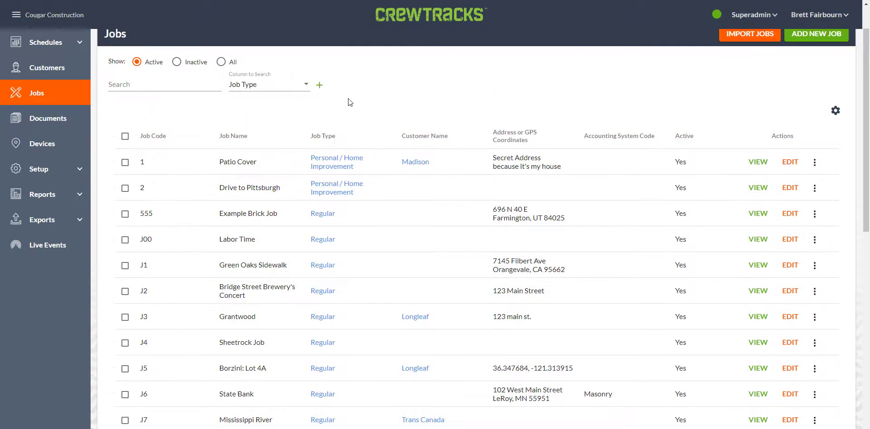
pyautogui.scroll(1, 349, 102)
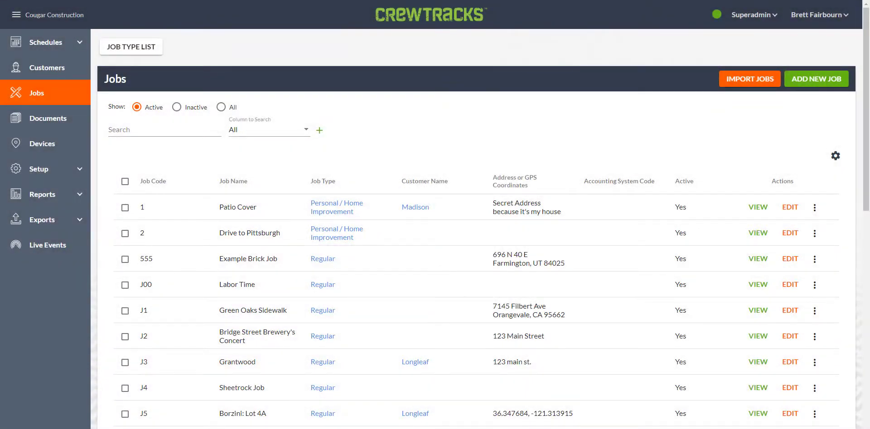
# Step: Download the sample job import template from the jobs import dialog and open the downloaded file in Excel
pyautogui.click(731, 82)
pyautogui.click(452, 221)
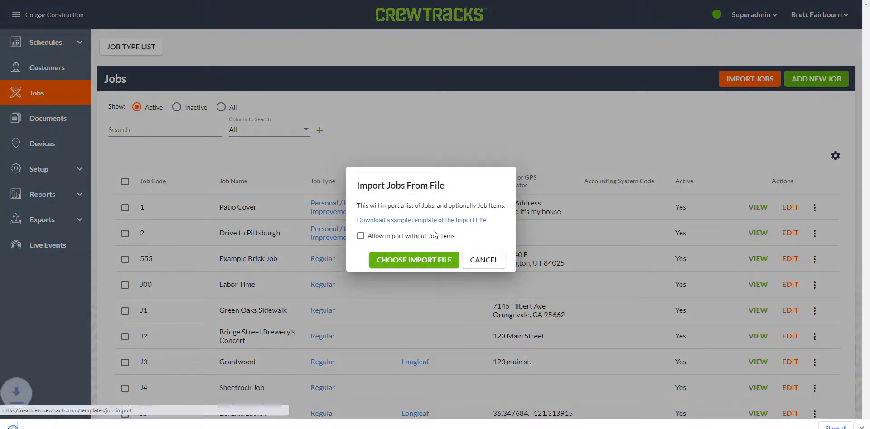
pyautogui.click(45, 426)
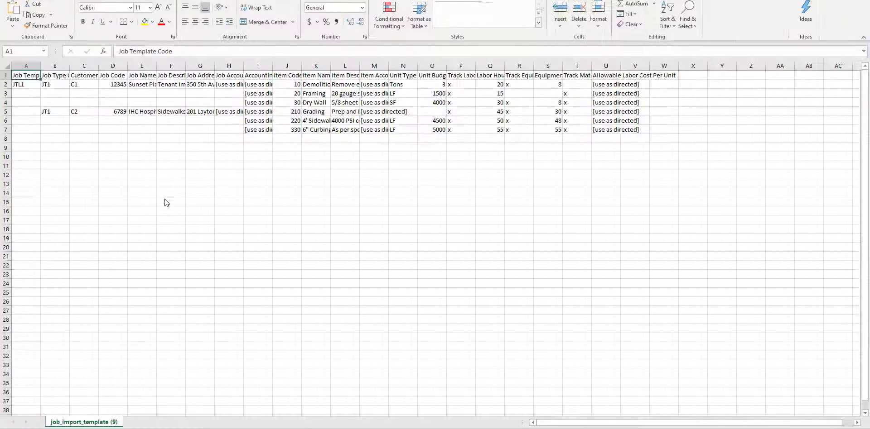
# Step: Fit all column widths in the job import template to their contents
pyautogui.click(8, 67)
pyautogui.doubleClick(40, 66)
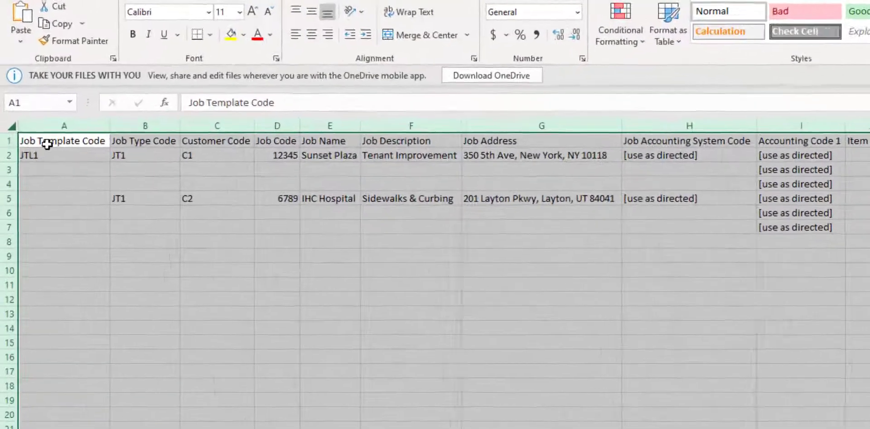
pyautogui.click(47, 144)
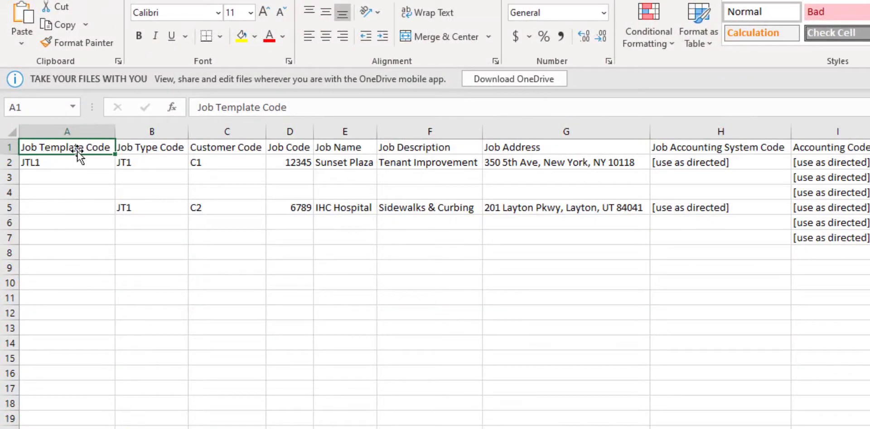
# Step: Examine the import template's columns from Job Type Code through Unit Budget, Labor Hours Budget and Equipment Hours Budget
pyautogui.click(147, 148)
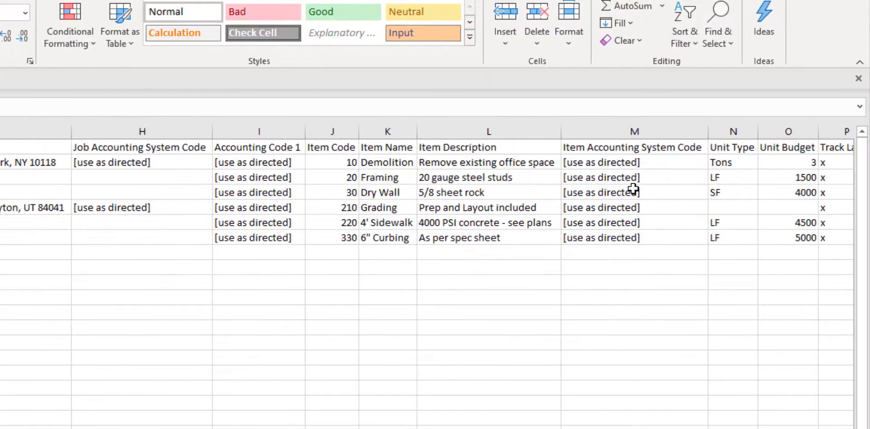
pyautogui.click(779, 131)
pyautogui.hscroll(5, 427, 277)
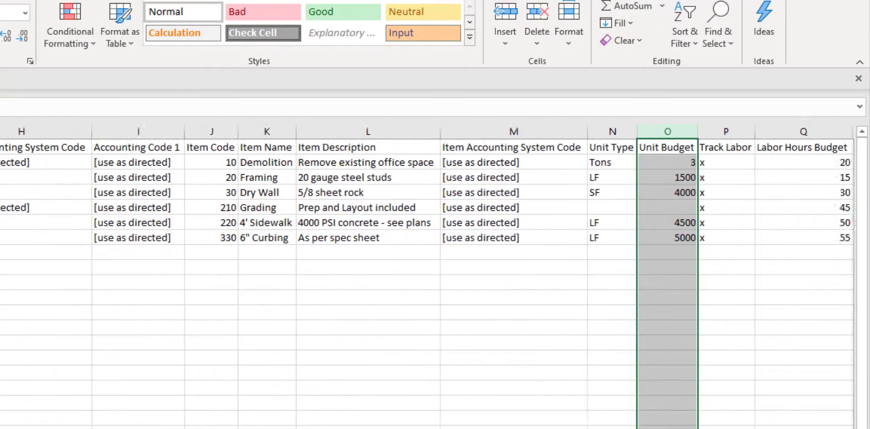
pyautogui.click(293, 131)
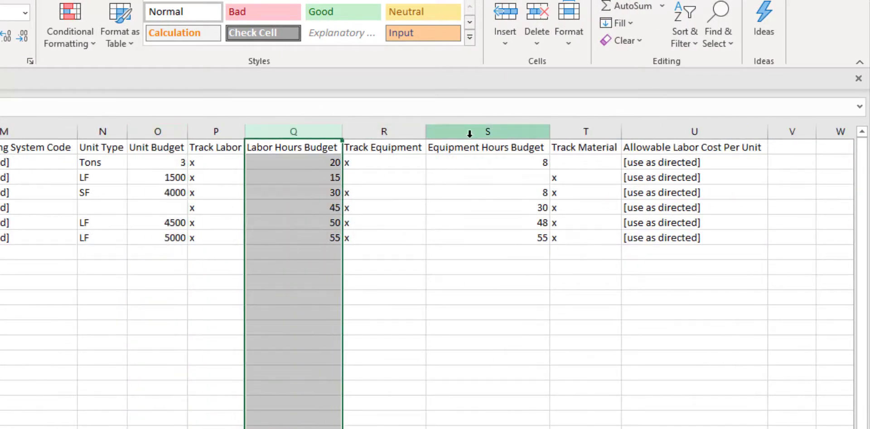
pyautogui.click(468, 132)
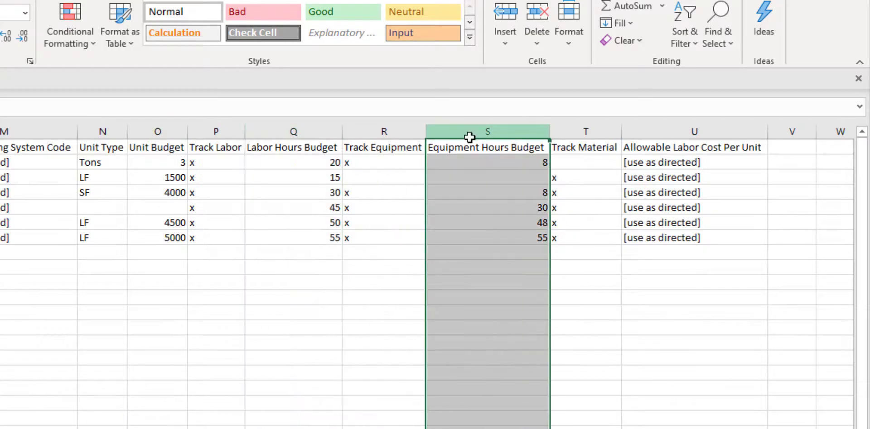
pyautogui.click(156, 151)
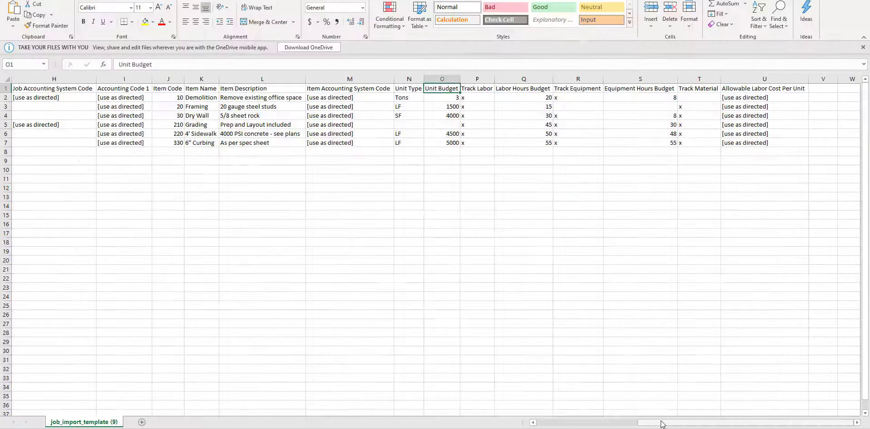
# Step: Examine the Sunset Plaza row's job template, job type and customer codes along with its item code and item name
pyautogui.moveTo(660, 422); pyautogui.dragTo(526, 414)
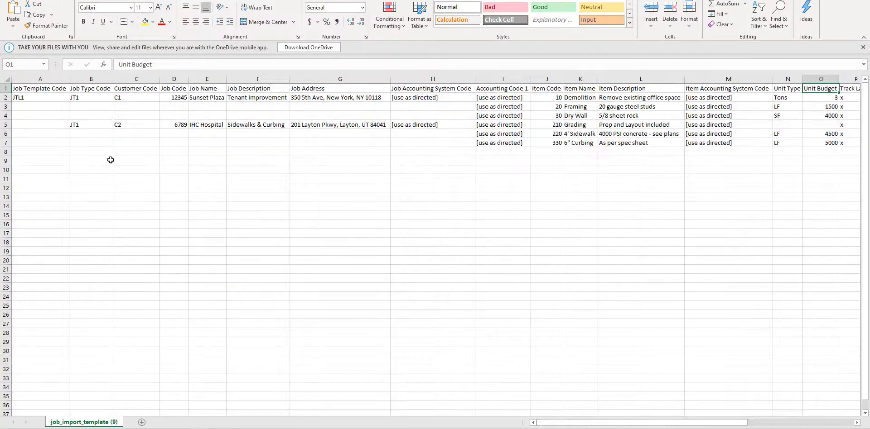
pyautogui.click(26, 99)
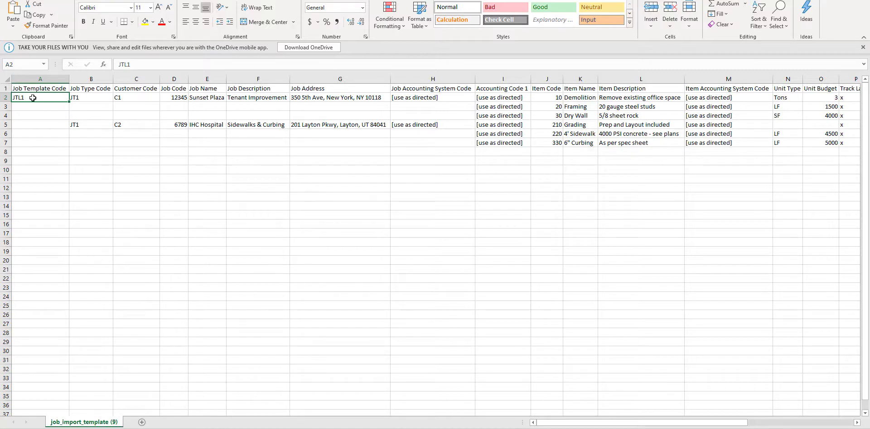
pyautogui.click(135, 94)
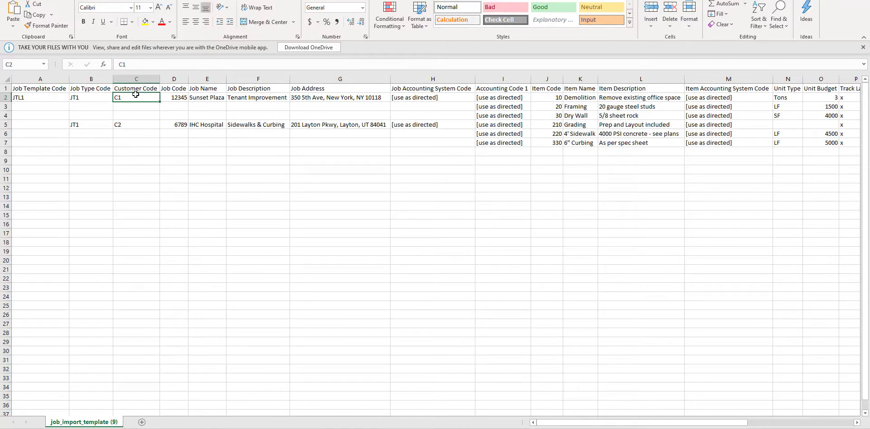
pyautogui.click(89, 99)
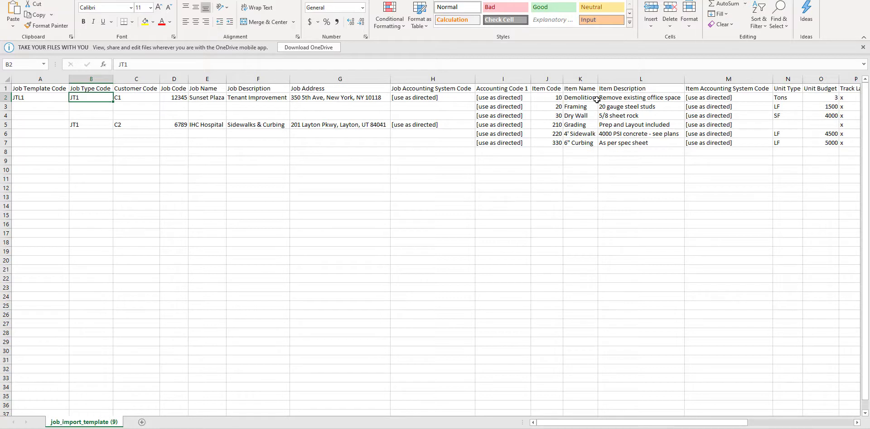
pyautogui.click(541, 98)
pyautogui.click(577, 99)
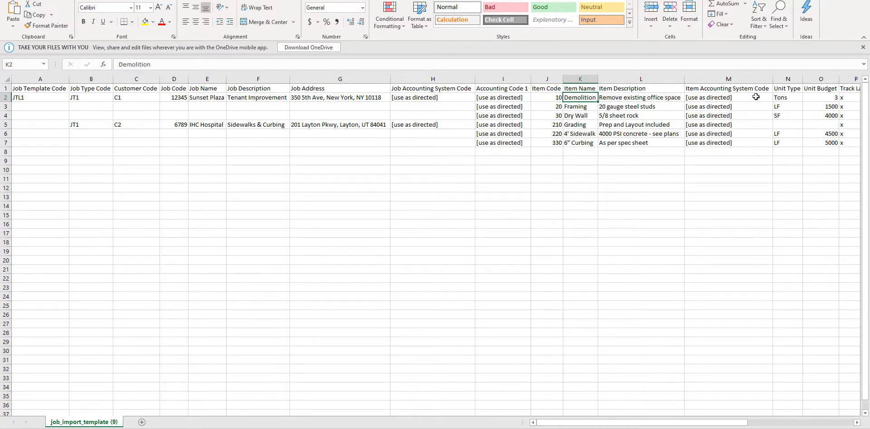
pyautogui.moveTo(548, 99); pyautogui.dragTo(579, 97)
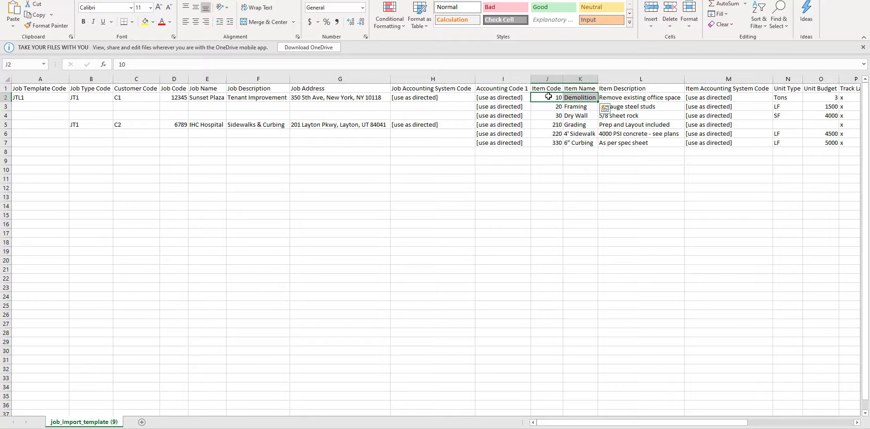
pyautogui.click(34, 98)
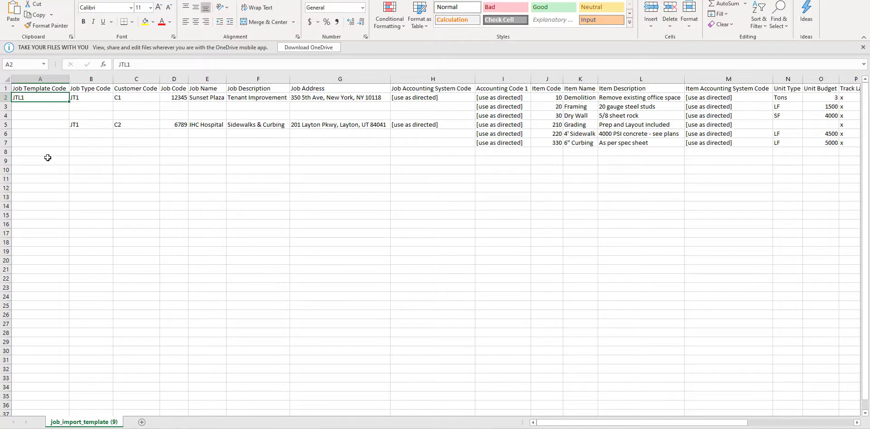
pyautogui.click(32, 89)
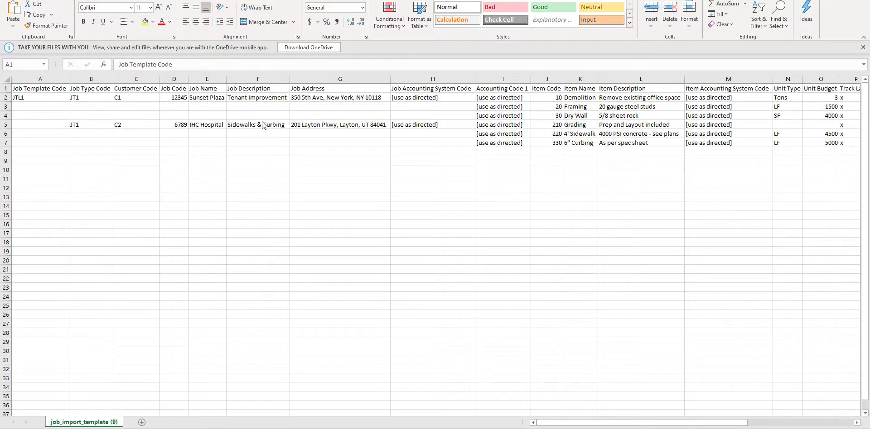
pyautogui.click(41, 96)
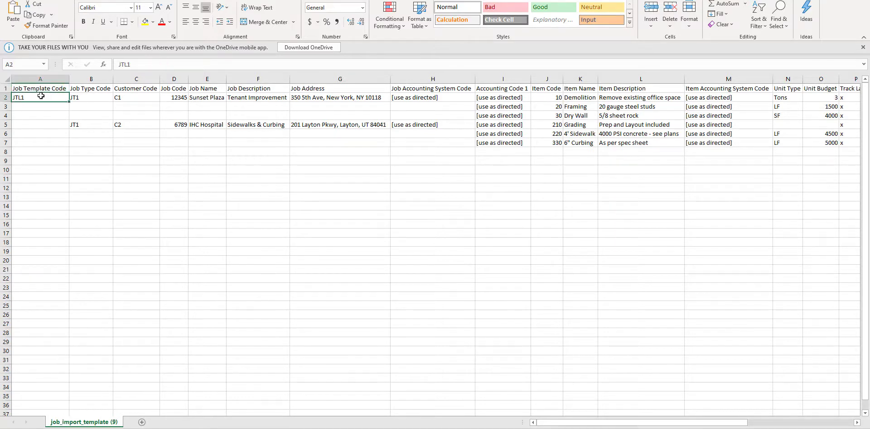
# Step: Look up the Scaffolding job type's code in CrewTracks and set the Sunset Plaza row's Job Type Code to JT4 in Excel
pyautogui.click(81, 96)
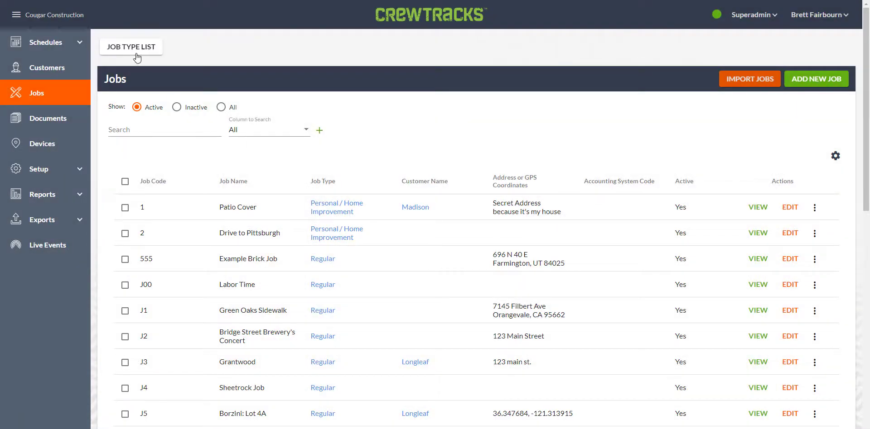
pyautogui.click(136, 54)
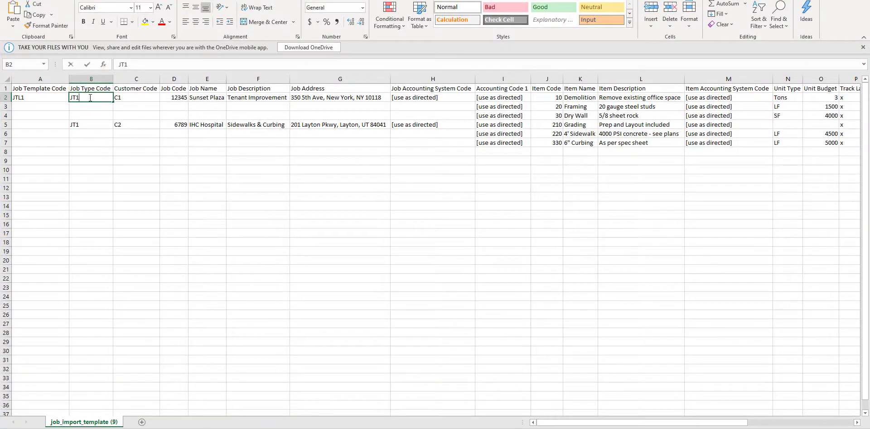
pyautogui.doubleClick(90, 98)
pyautogui.press('Return')
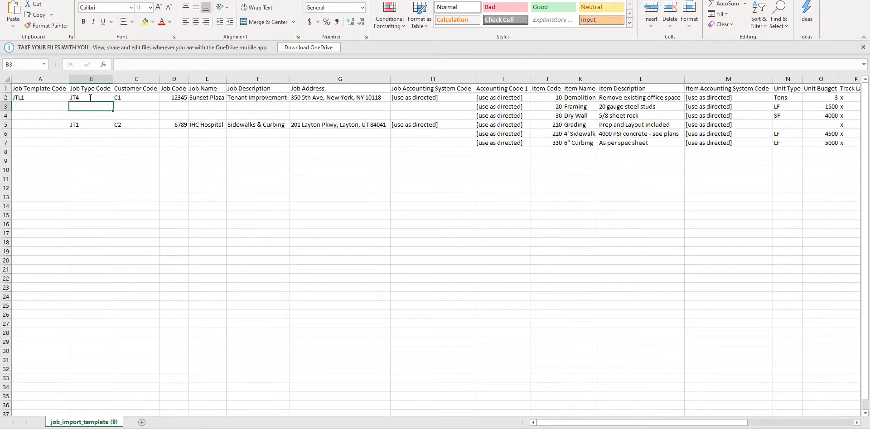
# Step: Look up the Scaffolding job template's code in CrewTracks and set the Sunset Plaza row's Job Template Code to JTL2 in Excel
pyautogui.click(25, 100)
pyautogui.moveTo(289, 1); pyautogui.dragTo(0, 182)
pyautogui.click(68, 170)
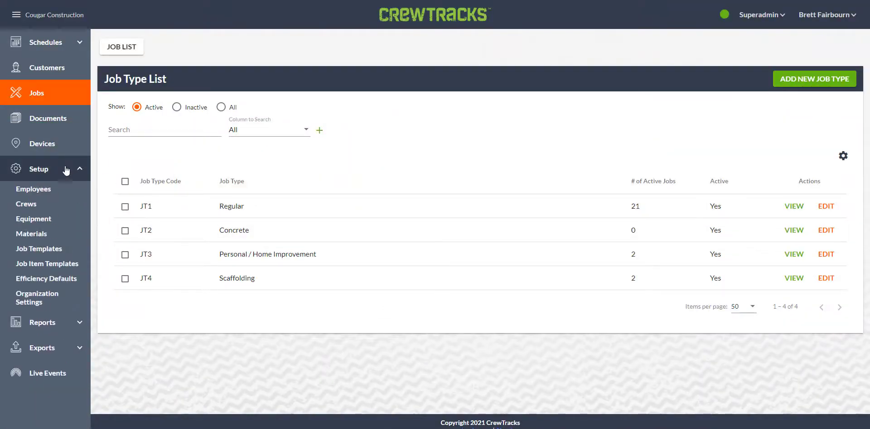
pyautogui.click(57, 248)
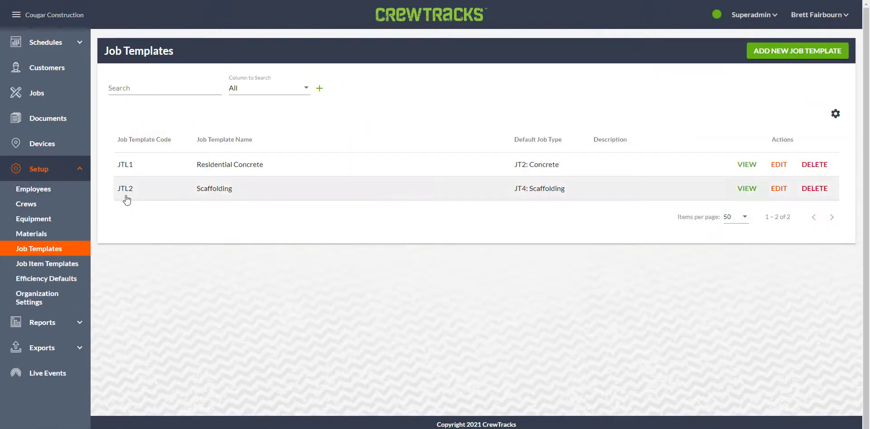
pyautogui.moveTo(0, 182); pyautogui.dragTo(644, 1)
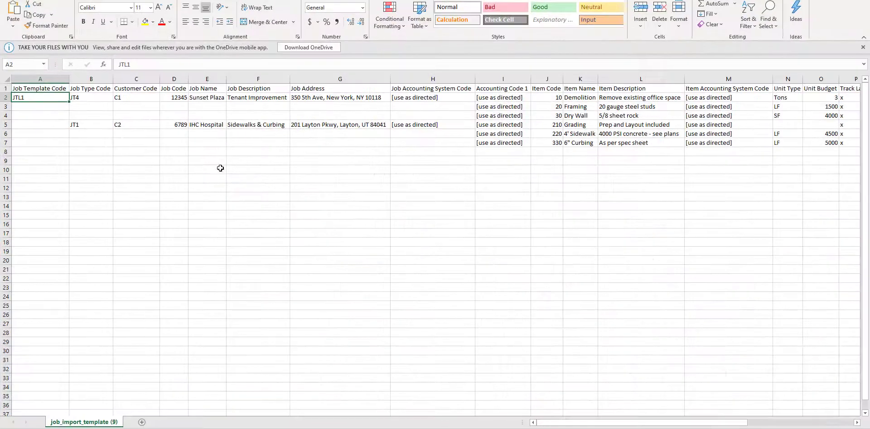
pyautogui.doubleClick(50, 95)
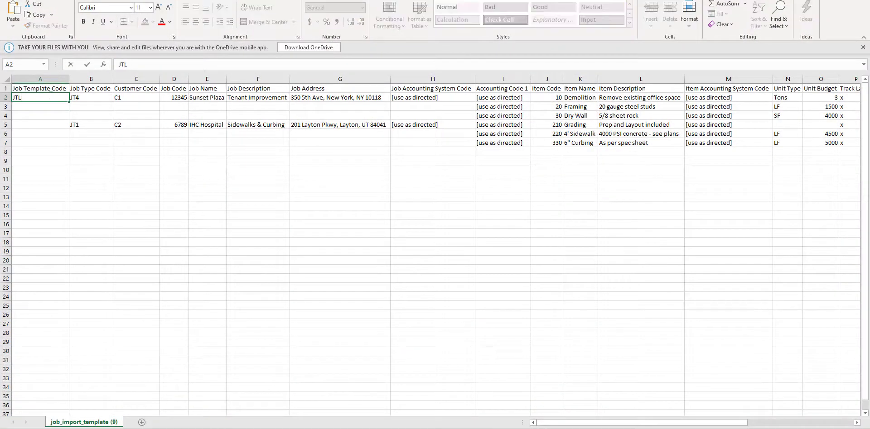
pyautogui.write('2')
pyautogui.press('Return')
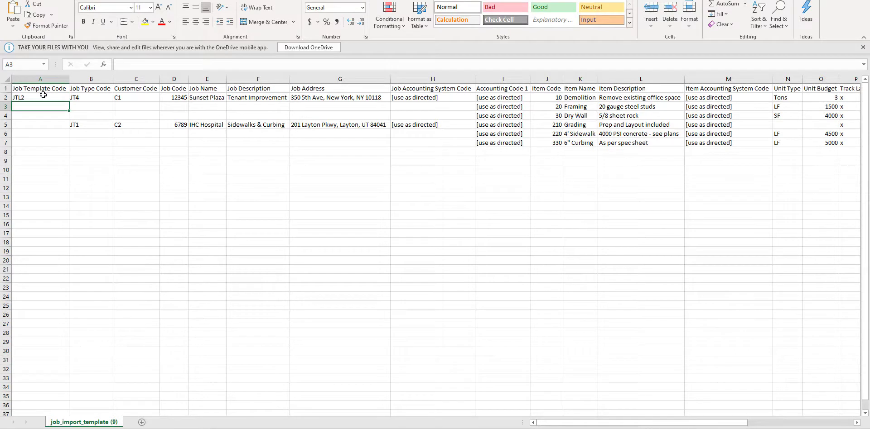
pyautogui.moveTo(43, 95); pyautogui.dragTo(89, 96)
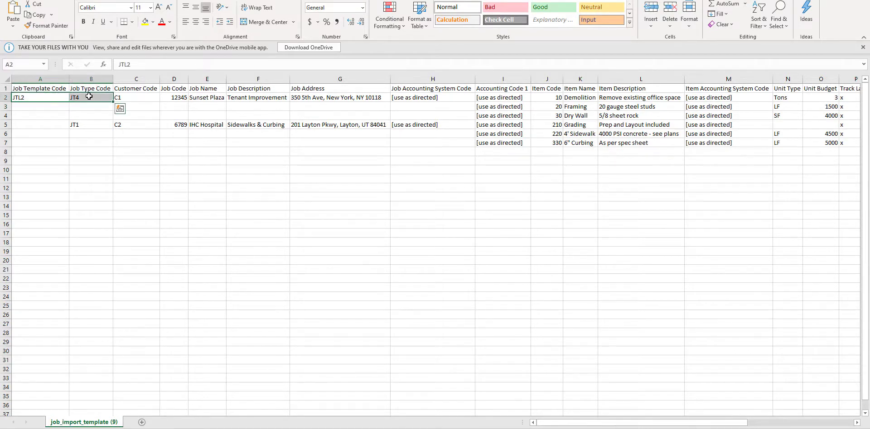
pyautogui.click(38, 89)
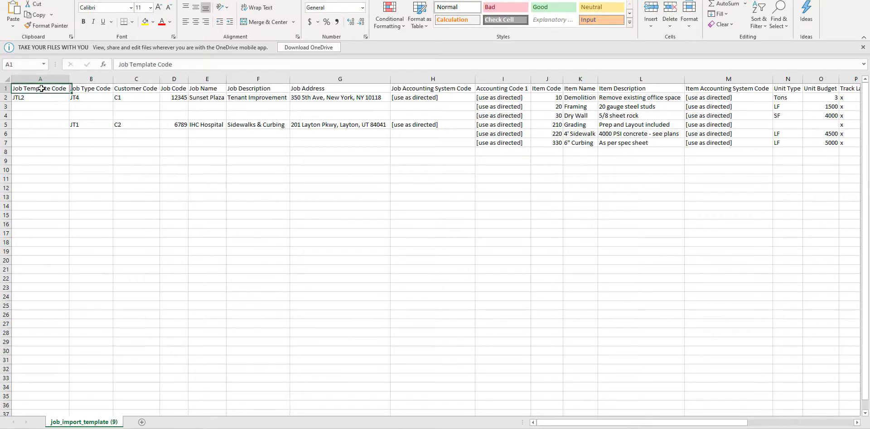
pyautogui.click(81, 100)
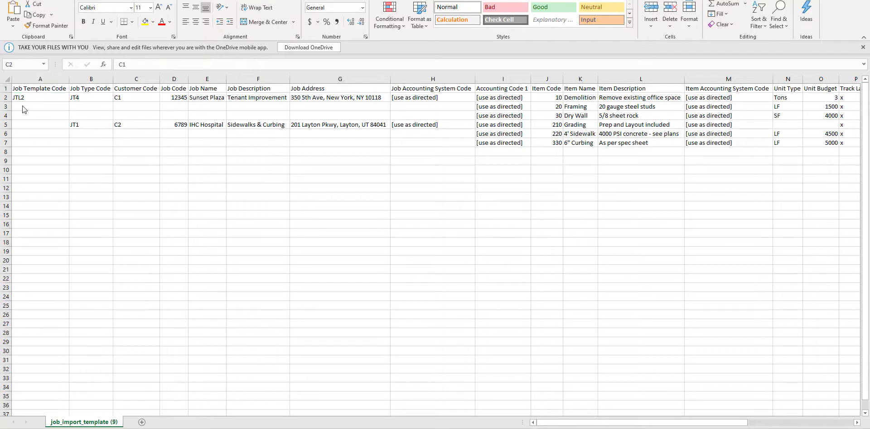
# Step: Delete the sample data in rows 3 to 7, keeping only the Sunset Plaza row below the headers
pyautogui.press('Tab')
pyautogui.moveTo(3, 108); pyautogui.dragTo(8, 145)
pyautogui.press('Delete')
pyautogui.click(136, 134)
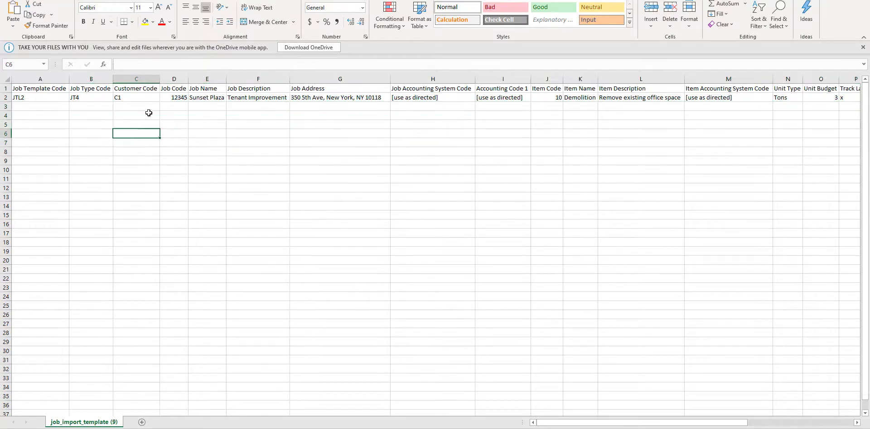
# Step: Check the Job Template Code, Job Type Code and Customer Code of the remaining Sunset Plaza row
pyautogui.click(41, 98)
pyautogui.moveTo(41, 98); pyautogui.dragTo(90, 98)
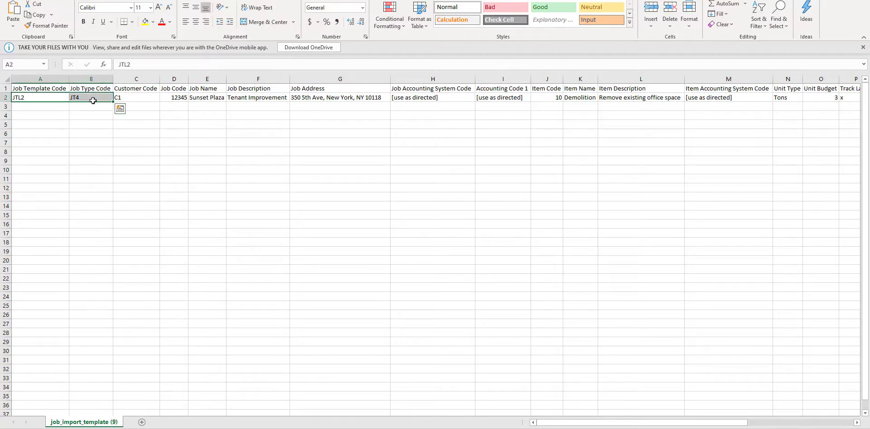
pyautogui.click(133, 98)
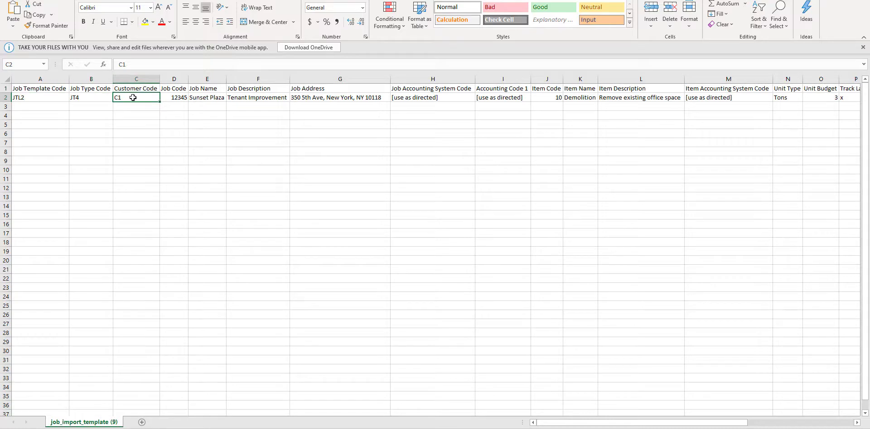
# Step: Look up the Scaffolding job template's default customer in CrewTracks and list all customers to find Cherry Tree's customer code
pyautogui.moveTo(322, 1); pyautogui.dragTo(319, 202)
pyautogui.click(301, 184)
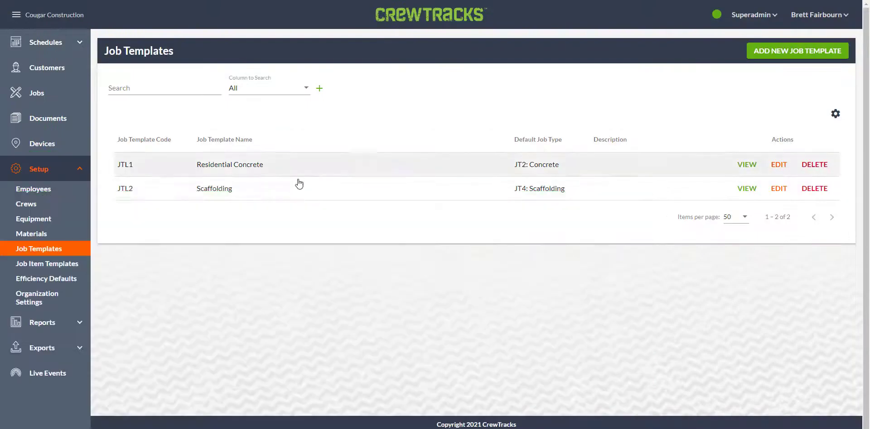
pyautogui.click(747, 189)
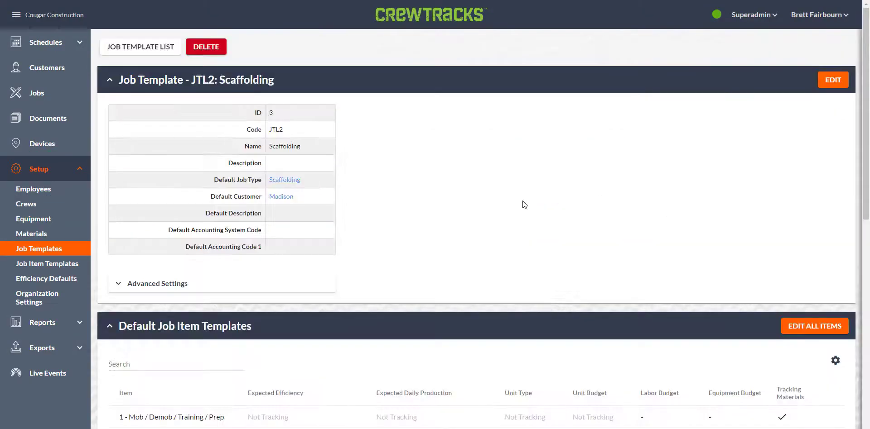
pyautogui.click(281, 198)
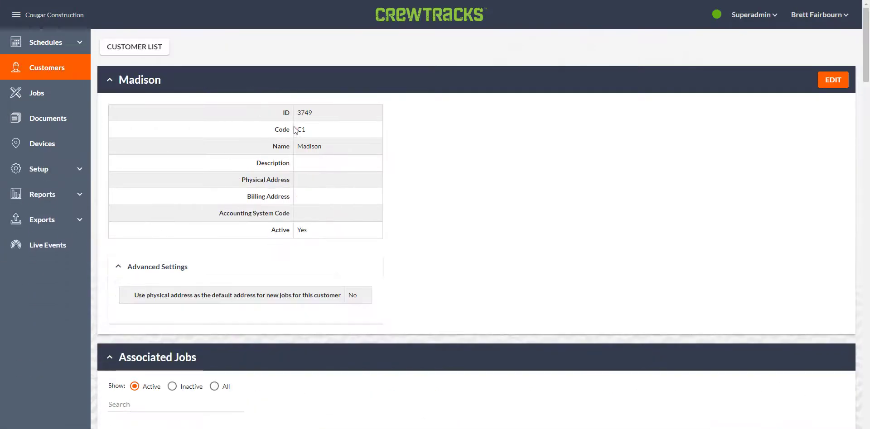
pyautogui.click(325, 130)
pyautogui.click(42, 70)
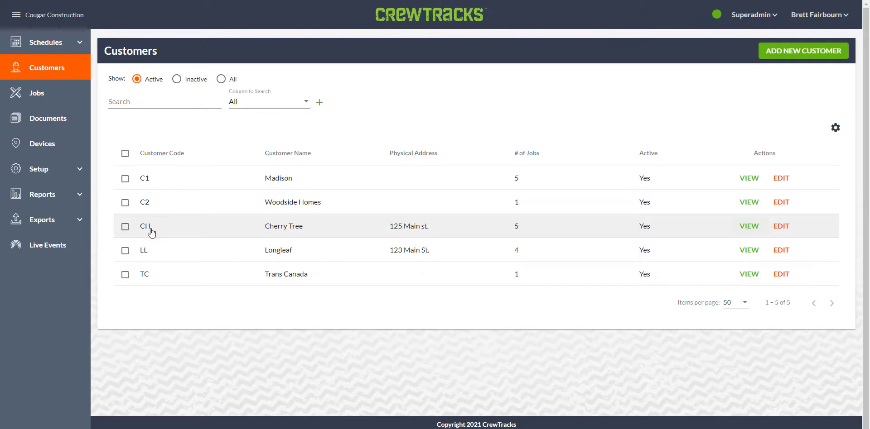
# Step: In Excel, set the Sunset Plaza row's Customer Code to CH, Job Code to J21, Job Name to Emerson Building and description to Scaffolding for restoration crew
pyautogui.hotkey('alt', 'Tab')
pyautogui.doubleClick(119, 98)
pyautogui.press('BackSpace')
pyautogui.write('H')
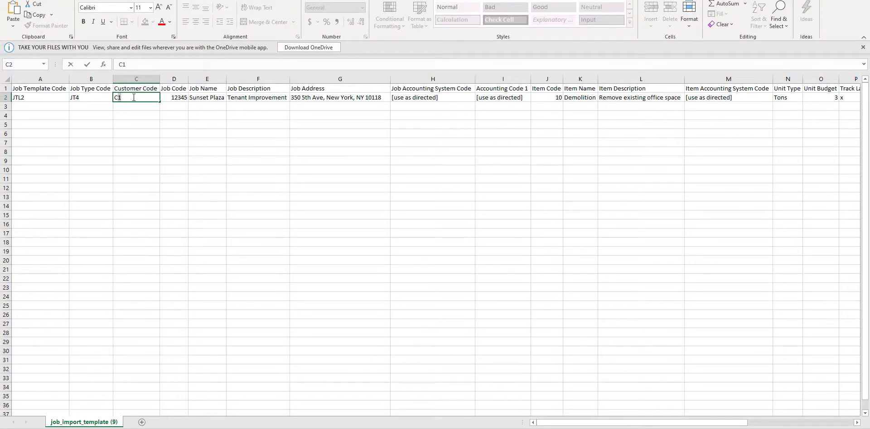
pyautogui.click(174, 98)
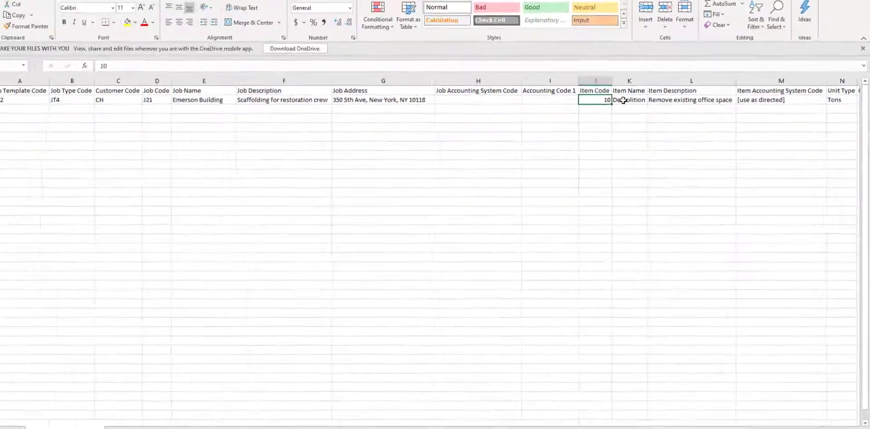
# Step: Open the first default item of the Scaffolding job template in CrewTracks and copy its name
pyautogui.moveTo(609, 1); pyautogui.dragTo(614, 96)
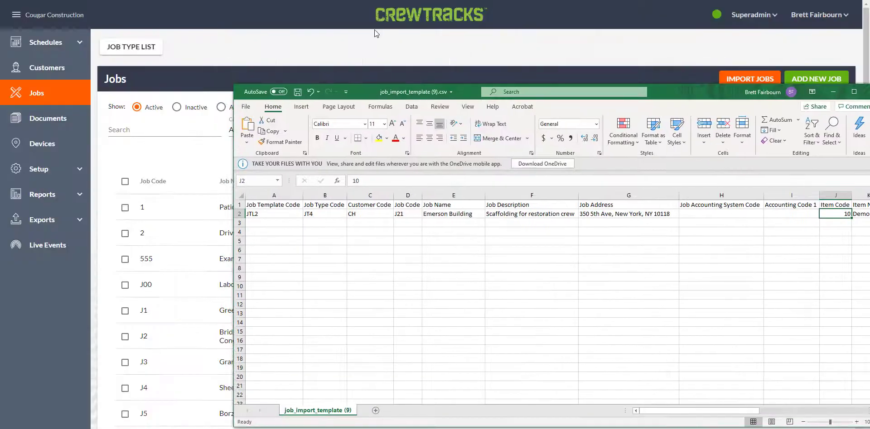
pyautogui.click(217, 49)
pyautogui.click(45, 169)
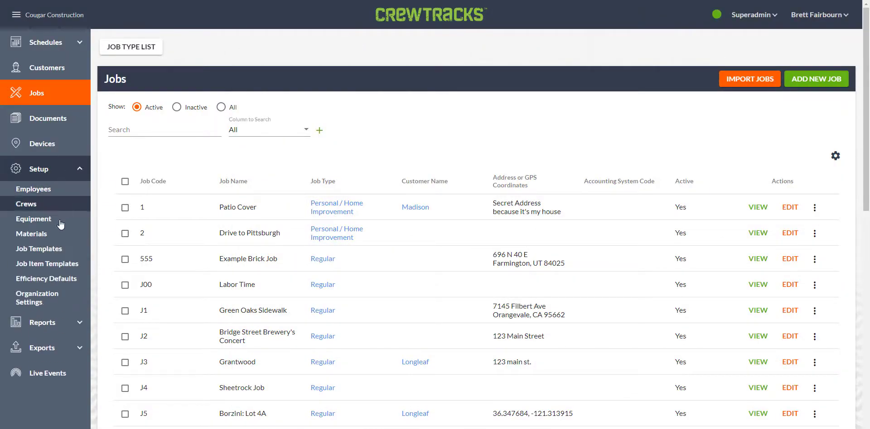
pyautogui.click(46, 249)
pyautogui.click(746, 189)
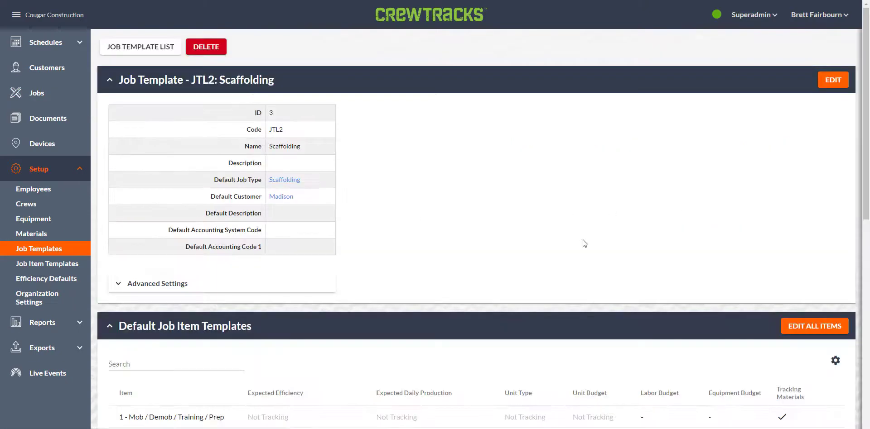
pyautogui.scroll(-5, 405, 241)
pyautogui.scroll(-1, 404, 239)
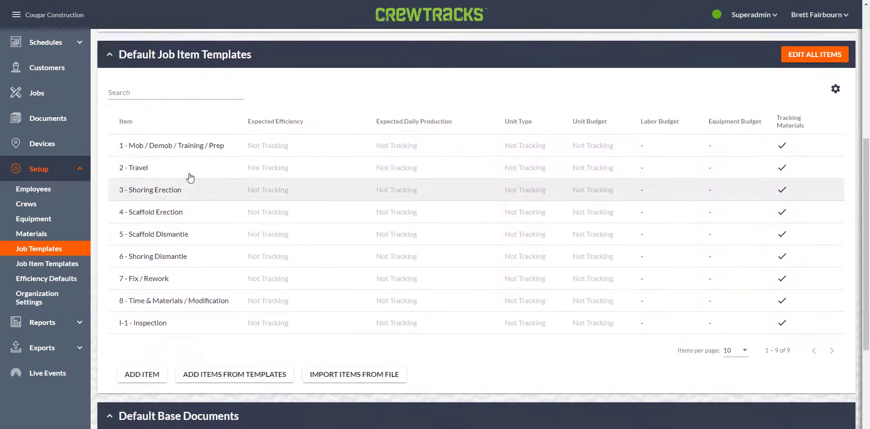
pyautogui.click(170, 155)
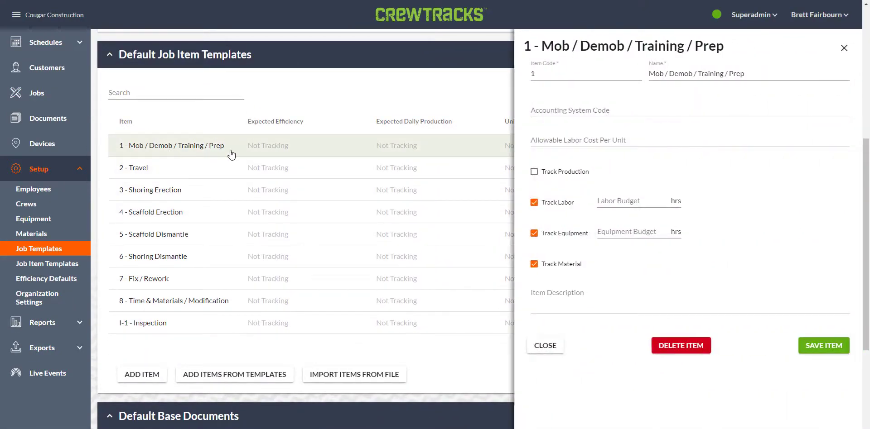
pyautogui.tripleClick(659, 74)
pyautogui.hotkey('ctrl', 'c')
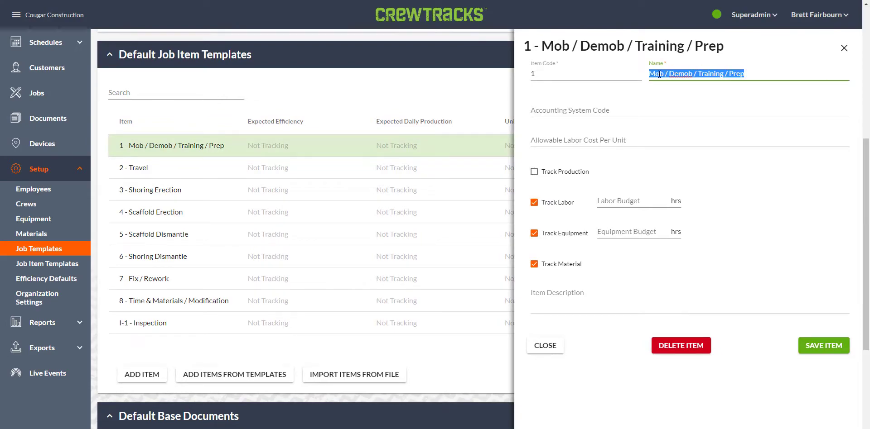
# Step: In Excel, set the Item Name to Mob / Demob / Training / Prep and the Item Code to 1, fitting the Item Name column width
pyautogui.hotkey('alt', 'Tab')
pyautogui.doubleClick(657, 91)
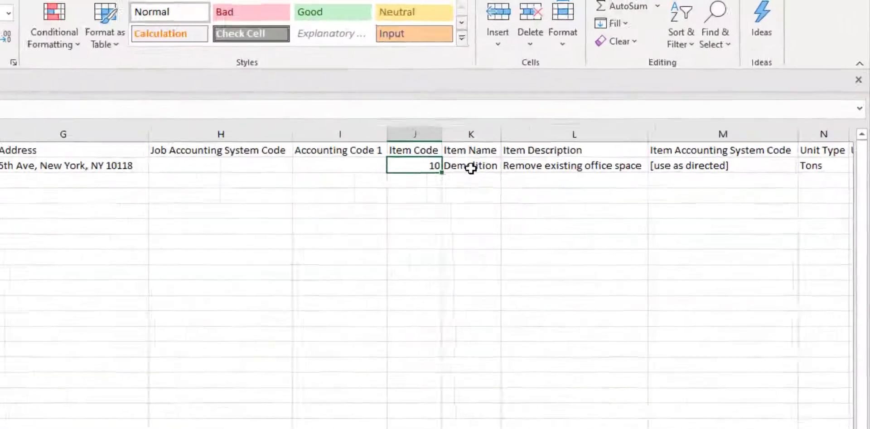
pyautogui.doubleClick(632, 100)
pyautogui.doubleClick(395, 198)
pyautogui.hotkey('ctrl', 'v')
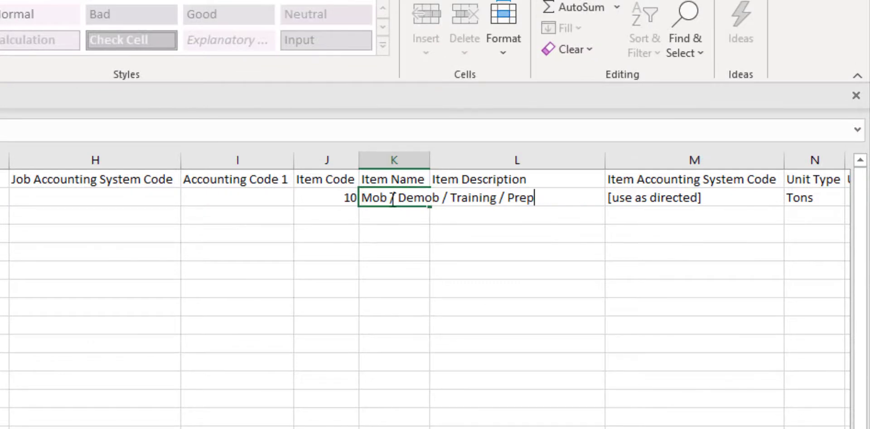
pyautogui.click(333, 200)
pyautogui.write('1')
pyautogui.press('Return')
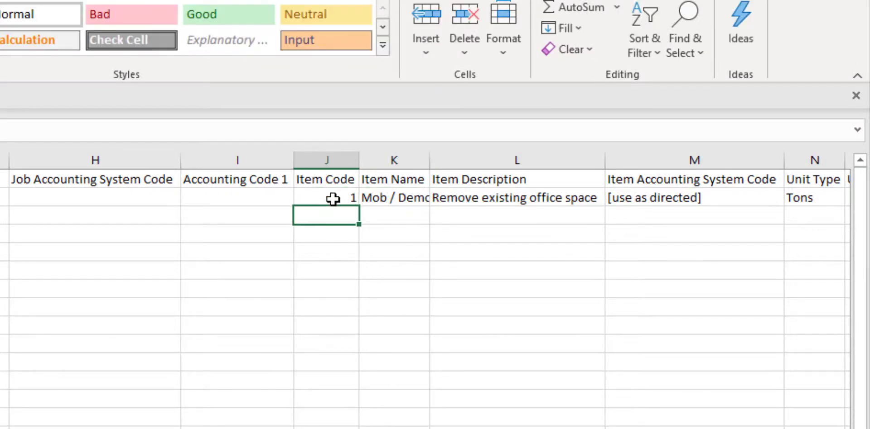
pyautogui.moveTo(430, 160); pyautogui.dragTo(433, 159)
pyautogui.doubleClick(433, 159)
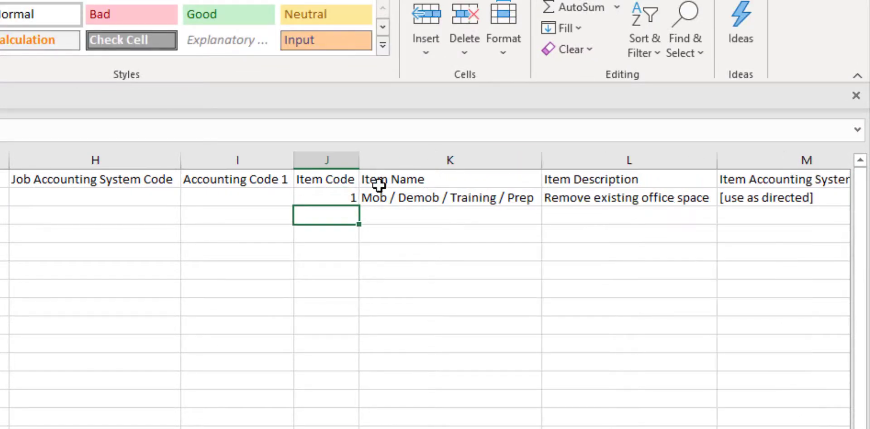
# Step: Check the Emerson Building row's Item Code, Job Template Code and Item Name
pyautogui.click(333, 194)
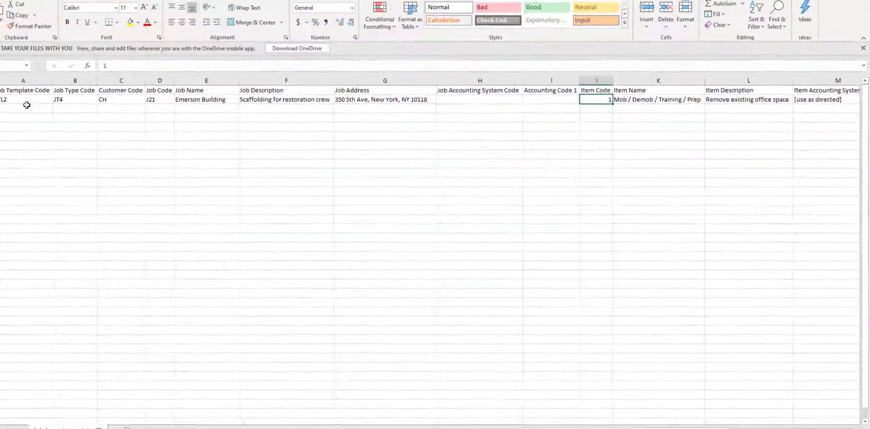
pyautogui.click(36, 99)
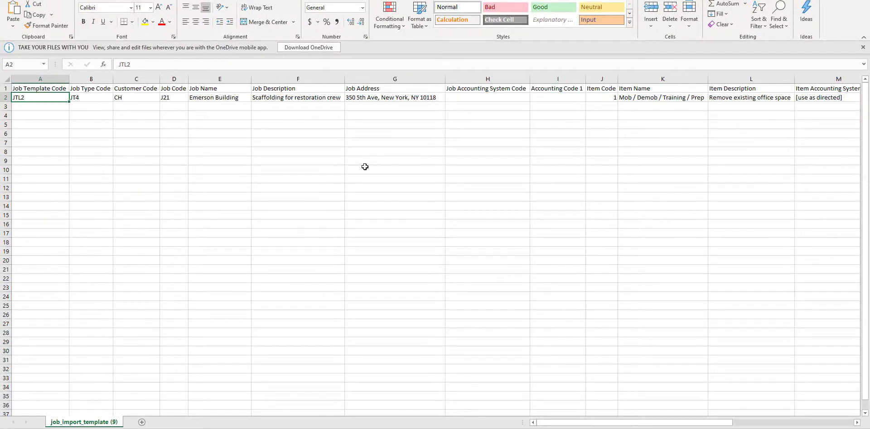
pyautogui.click(647, 99)
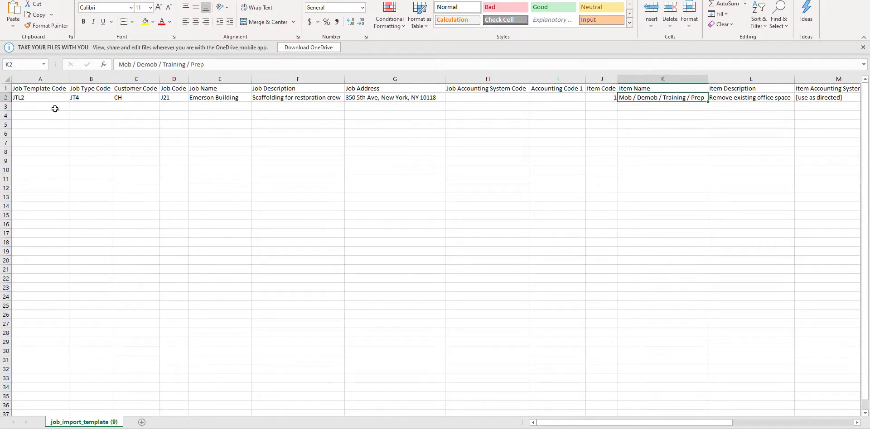
# Step: Clear the Item Description, Item Accounting System Code, Unit Type and Unit Budget values in the Emerson Building row
pyautogui.moveTo(689, 422); pyautogui.dragTo(766, 422)
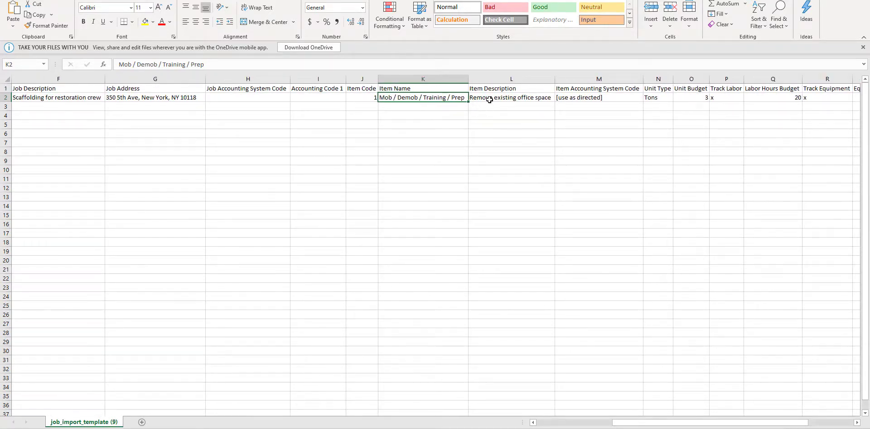
pyautogui.click(492, 98)
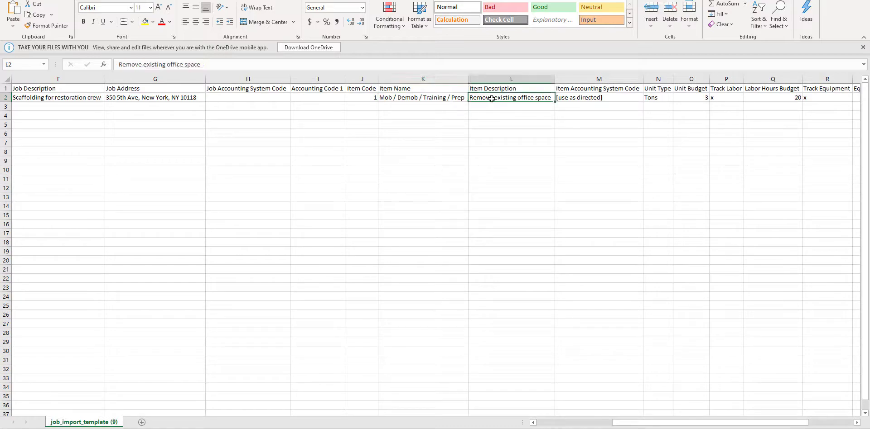
pyautogui.press('Delete')
pyautogui.click(572, 98)
pyautogui.press('Delete')
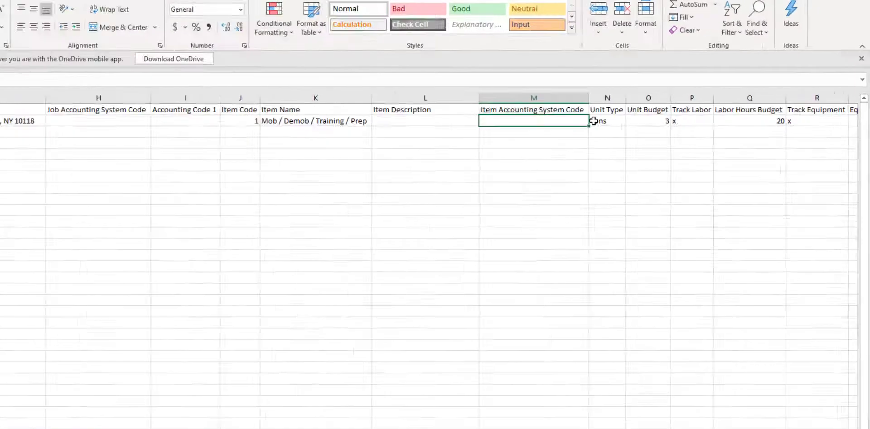
pyautogui.click(603, 121)
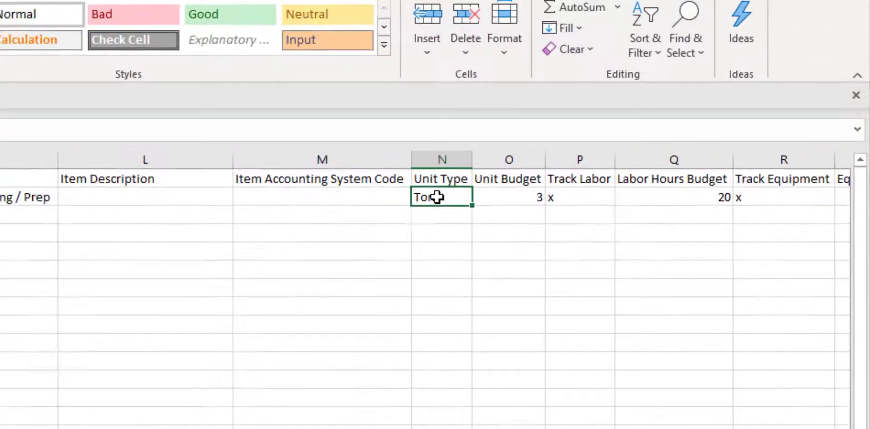
pyautogui.press('Delete')
pyautogui.click(640, 121)
pyautogui.press('Delete')
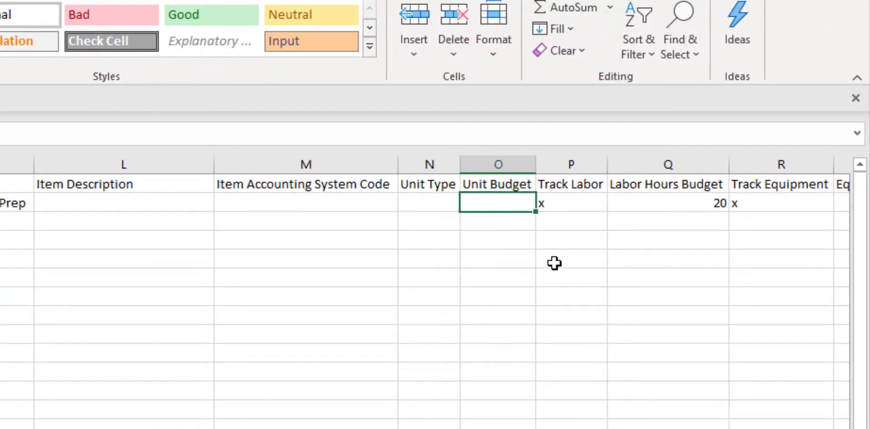
# Step: Clear the Track Equipment, Equipment Hours Budget and Allowable Labor Cost Per Unit values in the same row
pyautogui.click(574, 200)
pyautogui.click(673, 205)
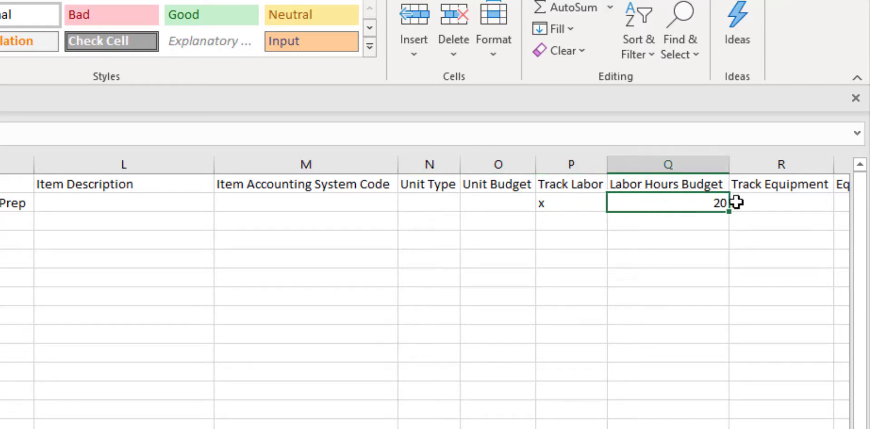
pyautogui.hscroll(5, 269, 219)
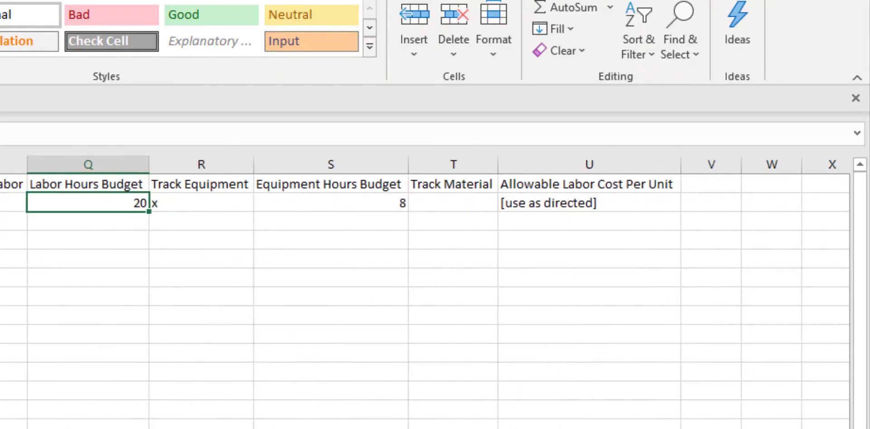
pyautogui.click(217, 203)
pyautogui.press('Delete')
pyautogui.click(407, 211)
pyautogui.press('Delete')
pyautogui.click(536, 202)
pyautogui.press('Delete')
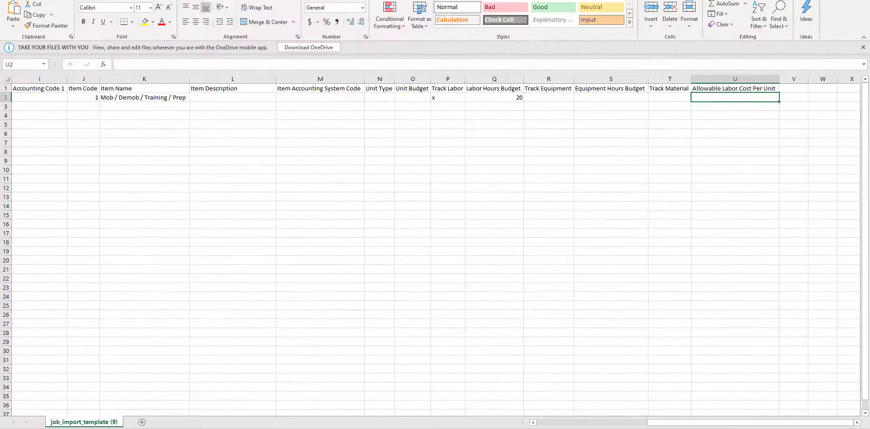
# Step: Return to the start of the sheet and save the completed job import file with Save As
pyautogui.moveTo(720, 424); pyautogui.dragTo(607, 423)
pyautogui.click(25, 88)
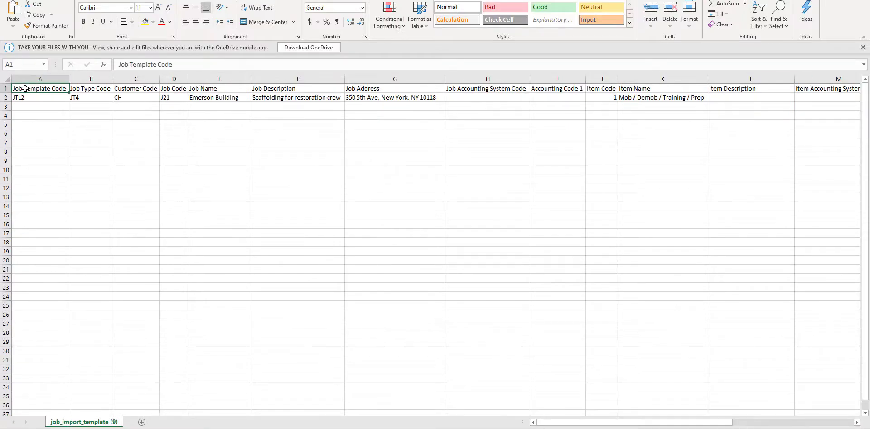
pyautogui.click(11, 1)
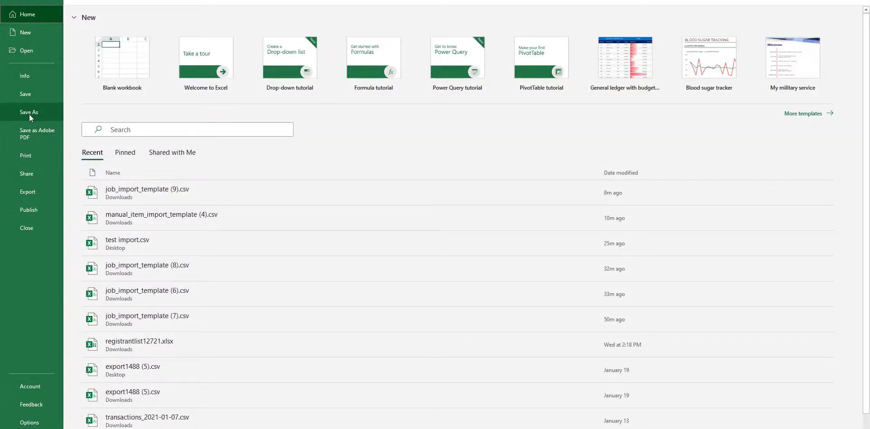
pyautogui.click(29, 114)
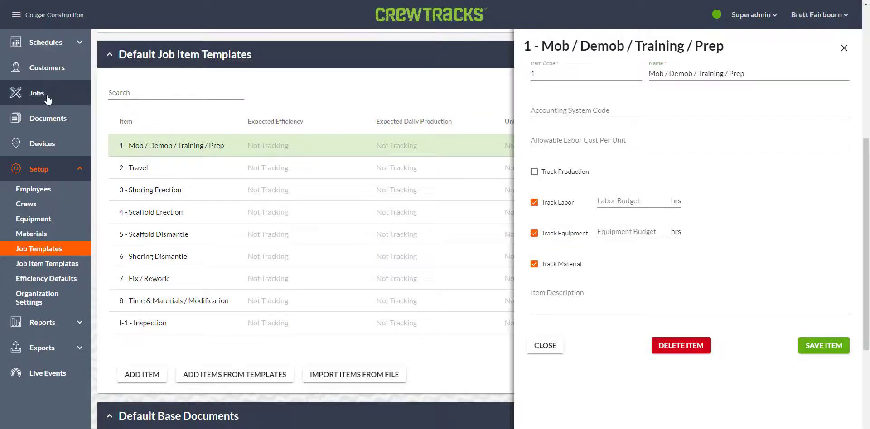
# Step: Import the prepared job file into the CrewTracks jobs and dismiss the message shown on the Emerson Building job
pyautogui.click(45, 93)
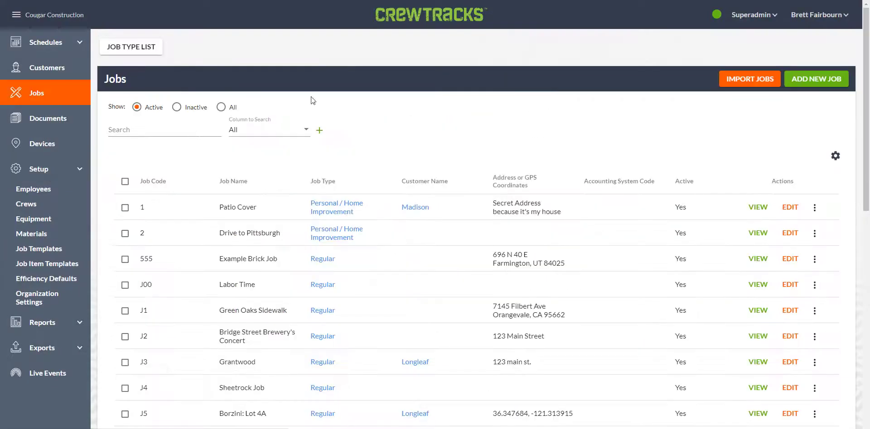
pyautogui.click(748, 80)
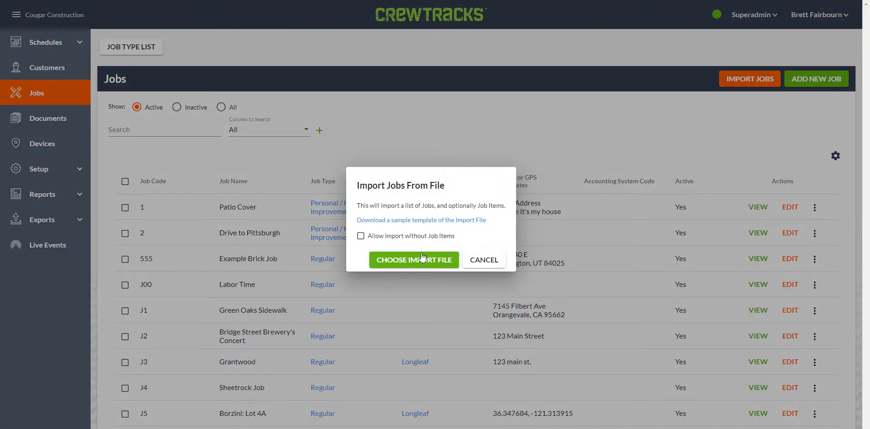
pyautogui.click(422, 257)
pyautogui.doubleClick(127, 83)
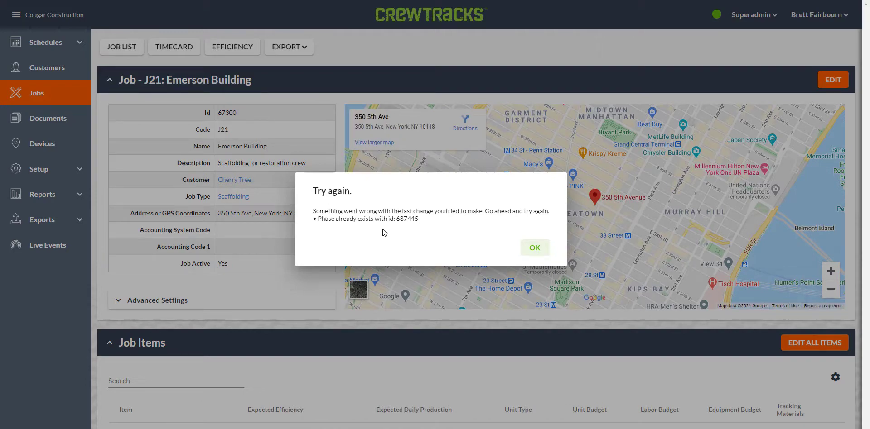
pyautogui.click(533, 249)
# Step: Examine the imported Emerson Building job's details, job items and base documents, and return to the job list
pyautogui.scroll(-5, 278, 268)
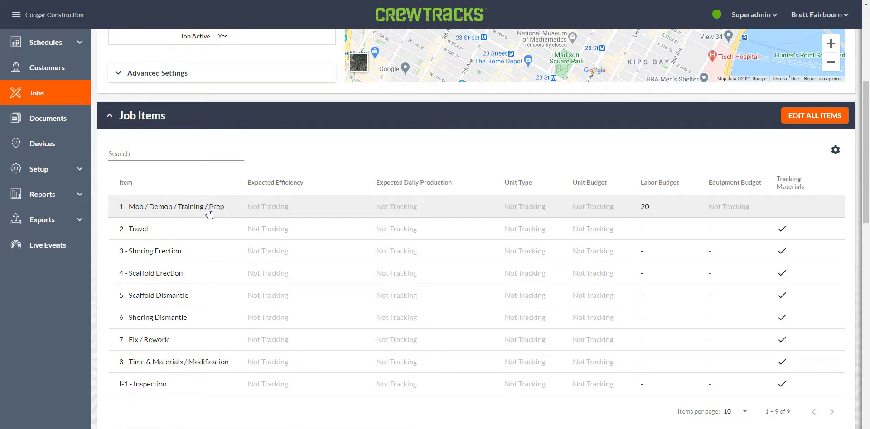
pyautogui.scroll(-8, 209, 214)
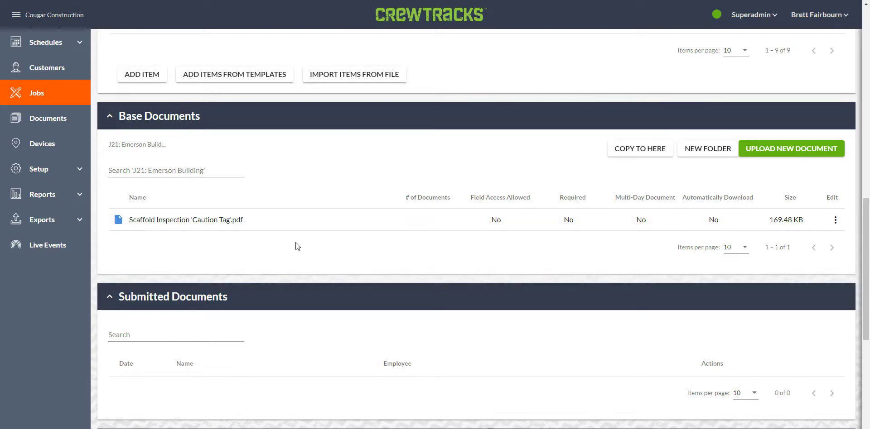
pyautogui.scroll(10, 297, 247)
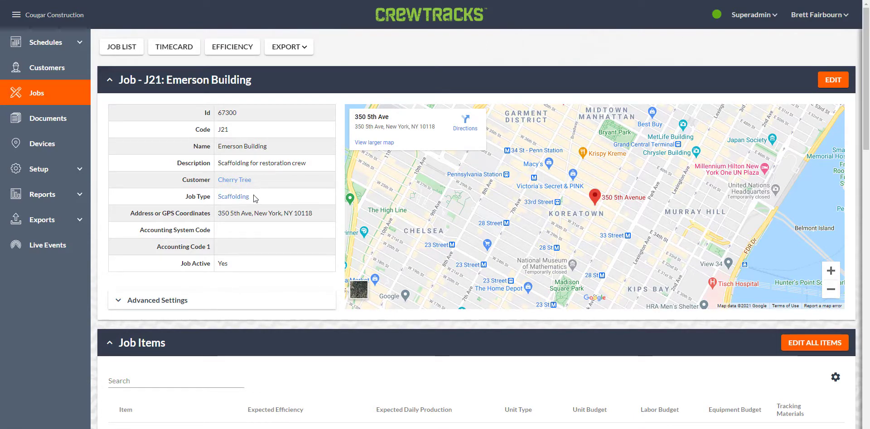
pyautogui.scroll(-6, 257, 200)
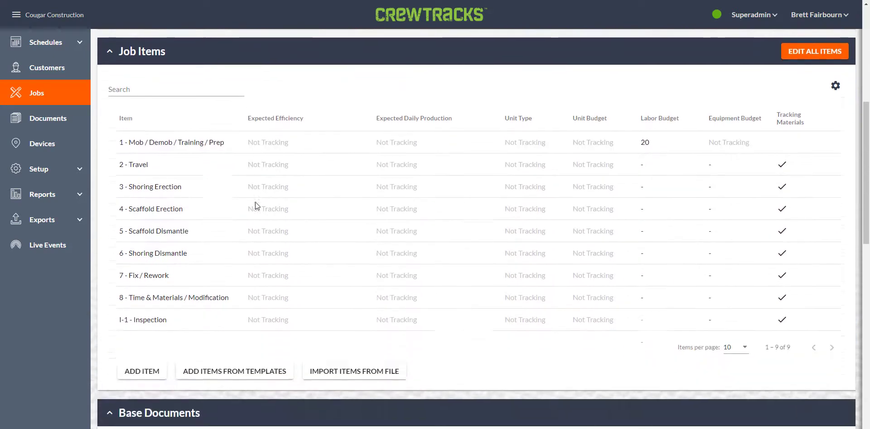
pyautogui.scroll(1, 254, 202)
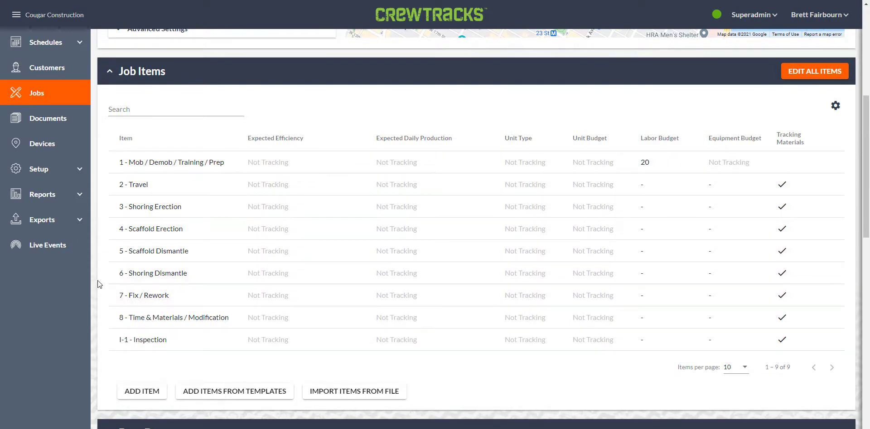
pyautogui.scroll(6, 97, 282)
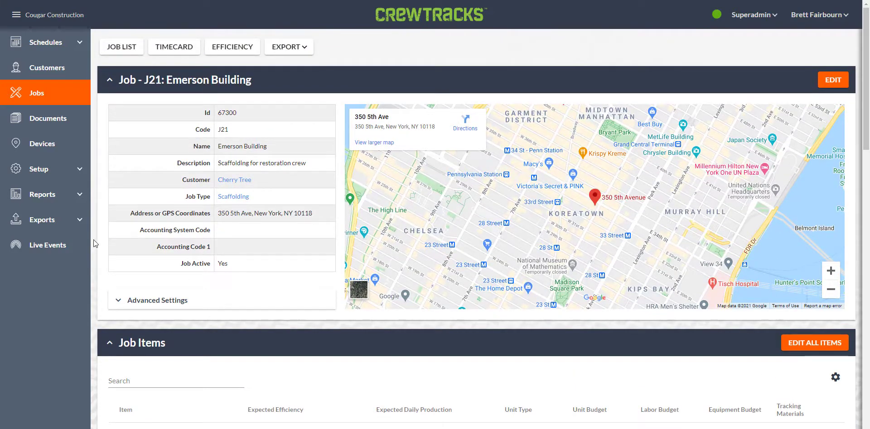
pyautogui.click(41, 93)
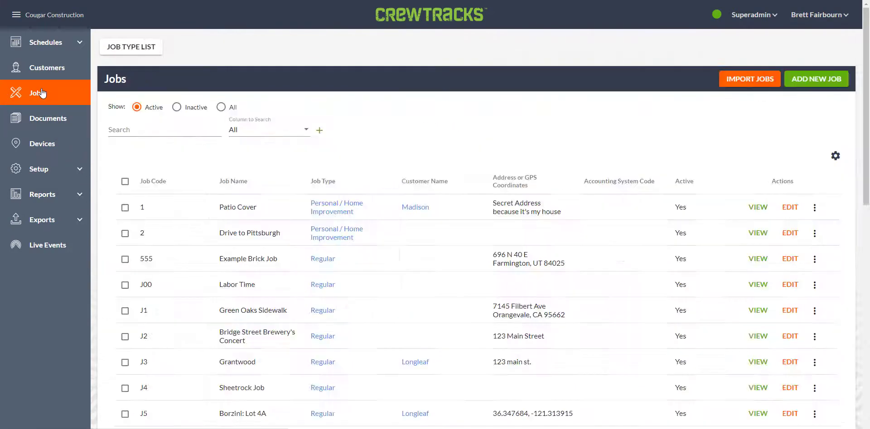